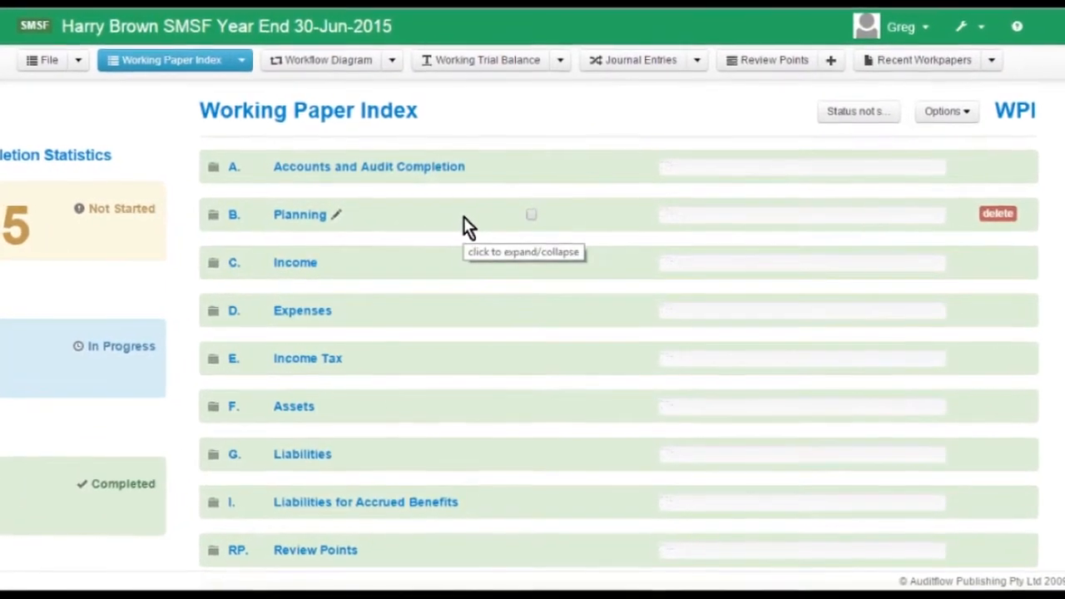
- Expand the Planning section of the Working Paper Index and open the B1 Preliminary Engagement Activities workpaper
click(463, 216)
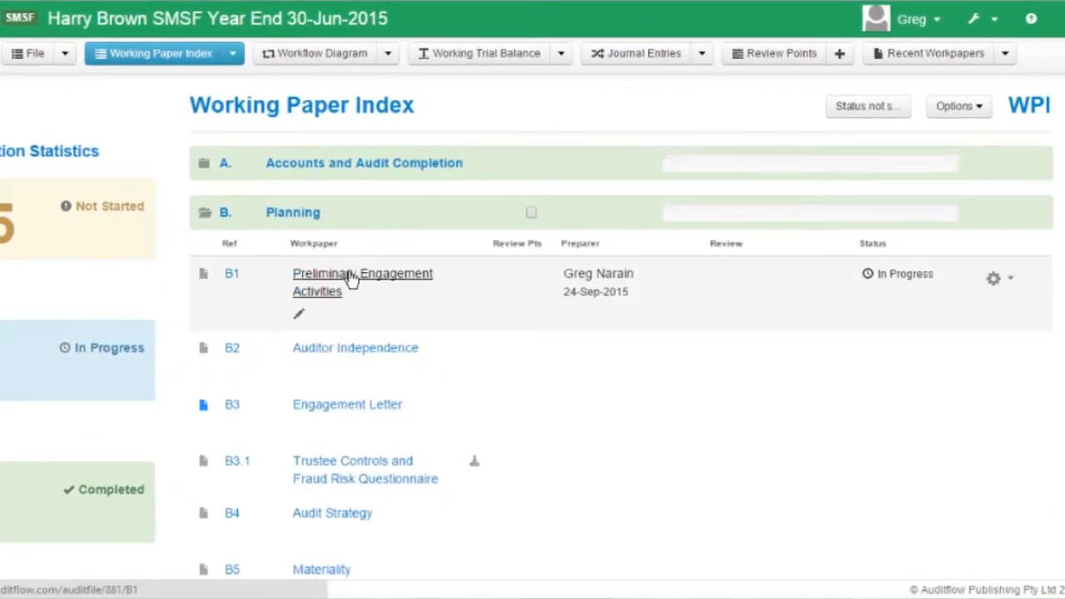
scroll(362, 356, down, 3)
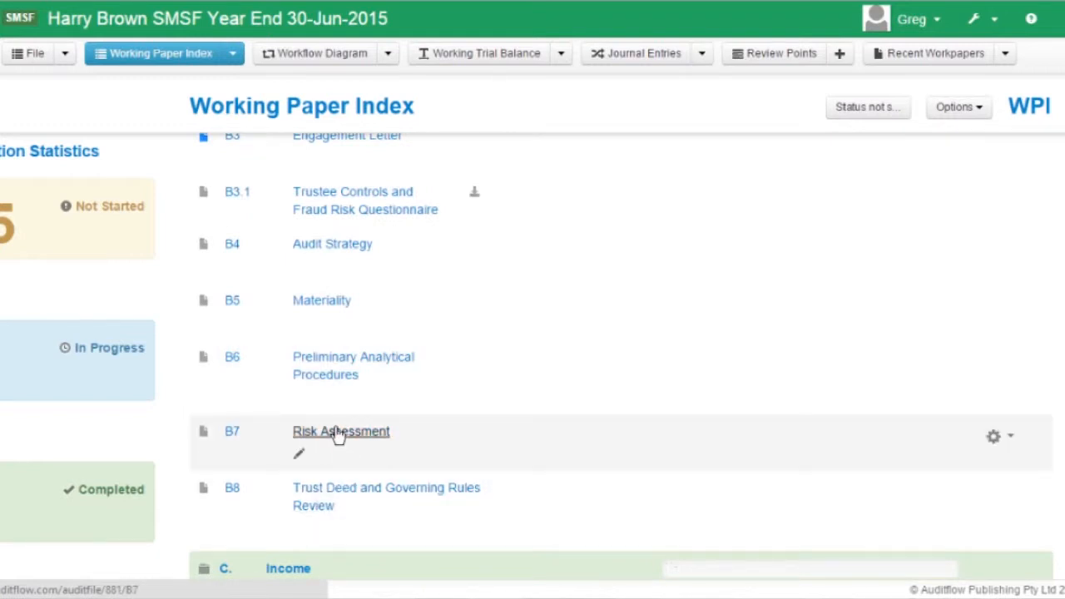
scroll(337, 436, up, 3)
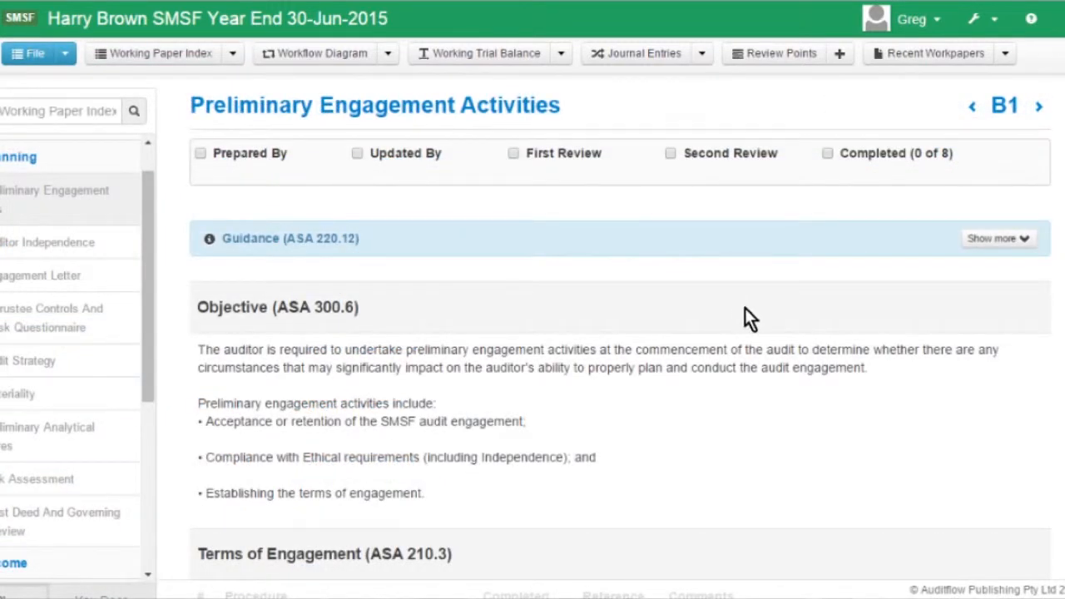
- Review the Terms of Engagement and Client Integrity procedures in the Preliminary Engagement Activities workpaper
scroll(744, 308, down, 3)
scroll(594, 337, down, 3)
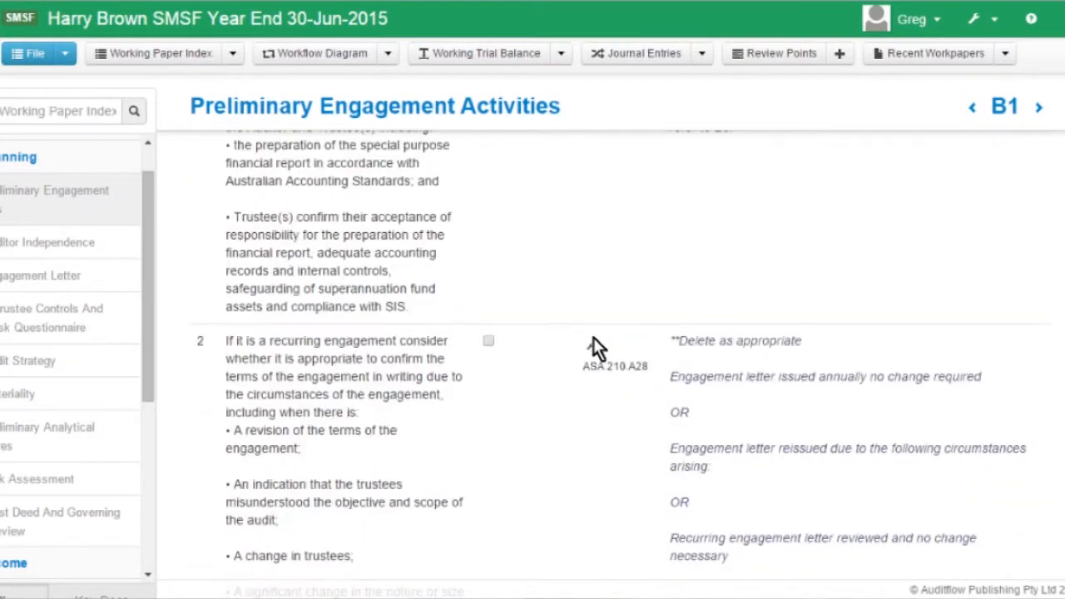
scroll(553, 341, down, 4)
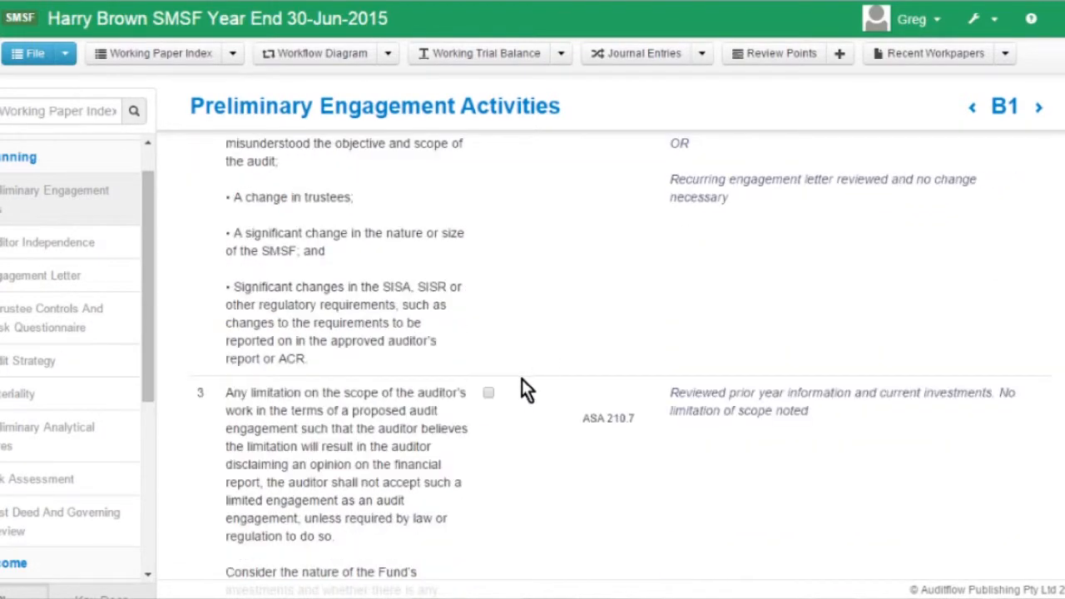
scroll(524, 383, down, 6)
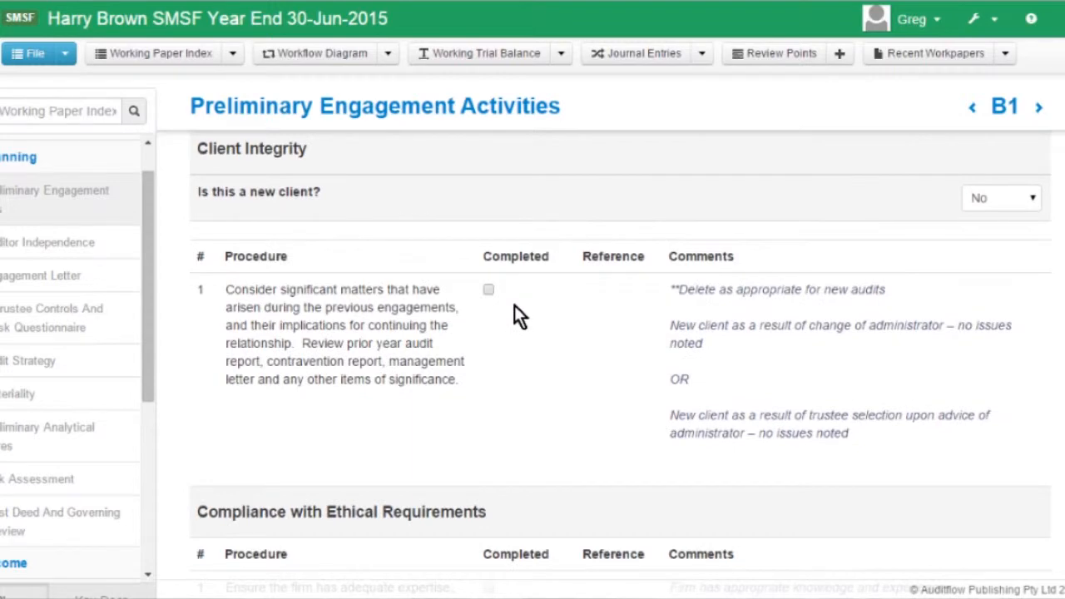
scroll(514, 305, up, 10)
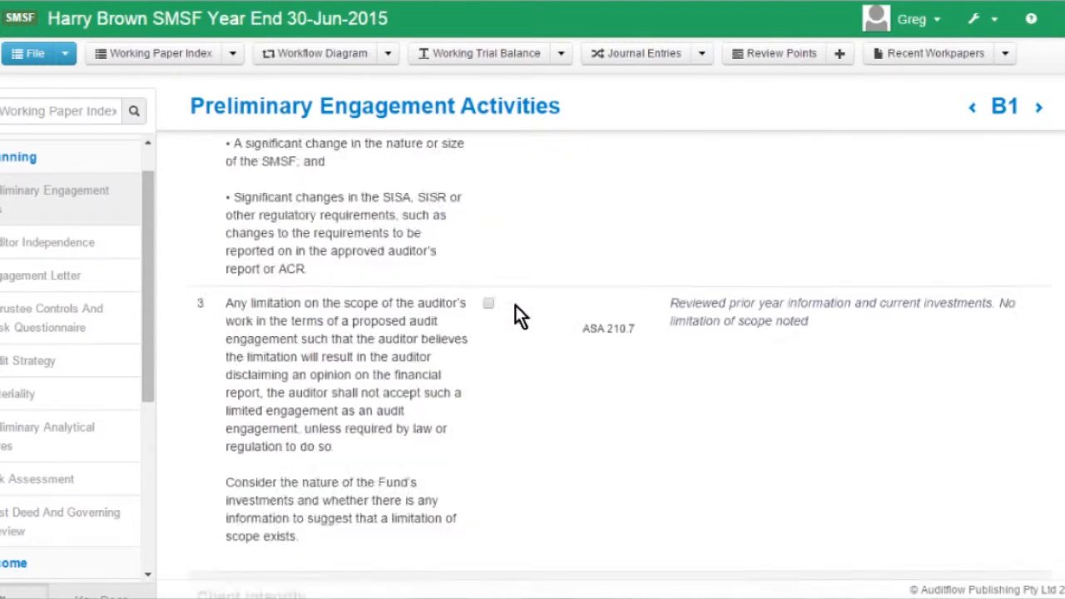
scroll(515, 307, up, 7)
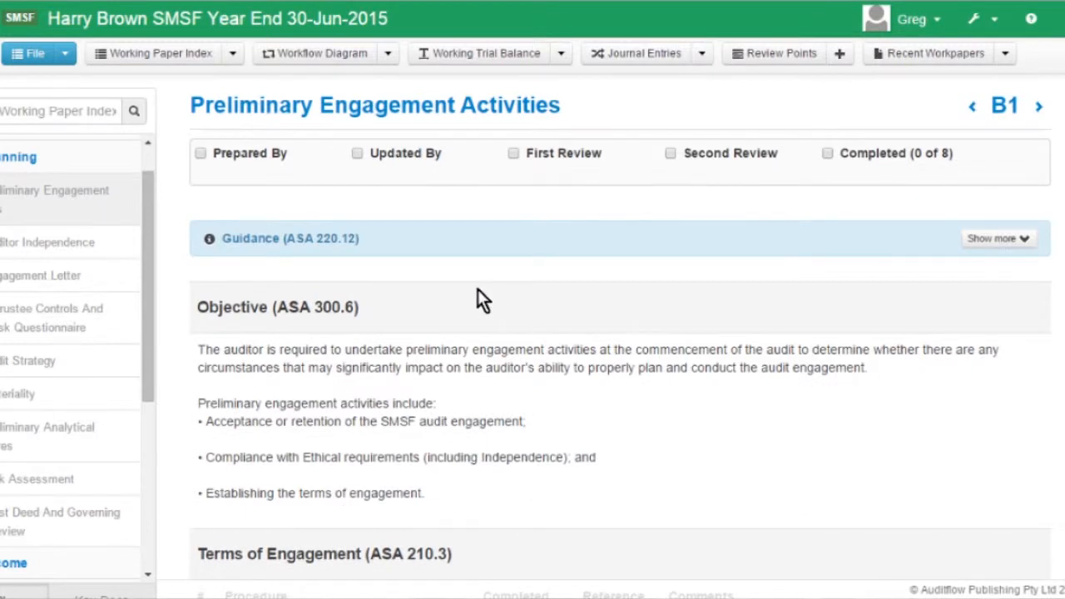
- Sign off the workpaper as prepared on 24-Sep-2015 and apply the sign-off details to all procedures below
click(200, 155)
click(221, 187)
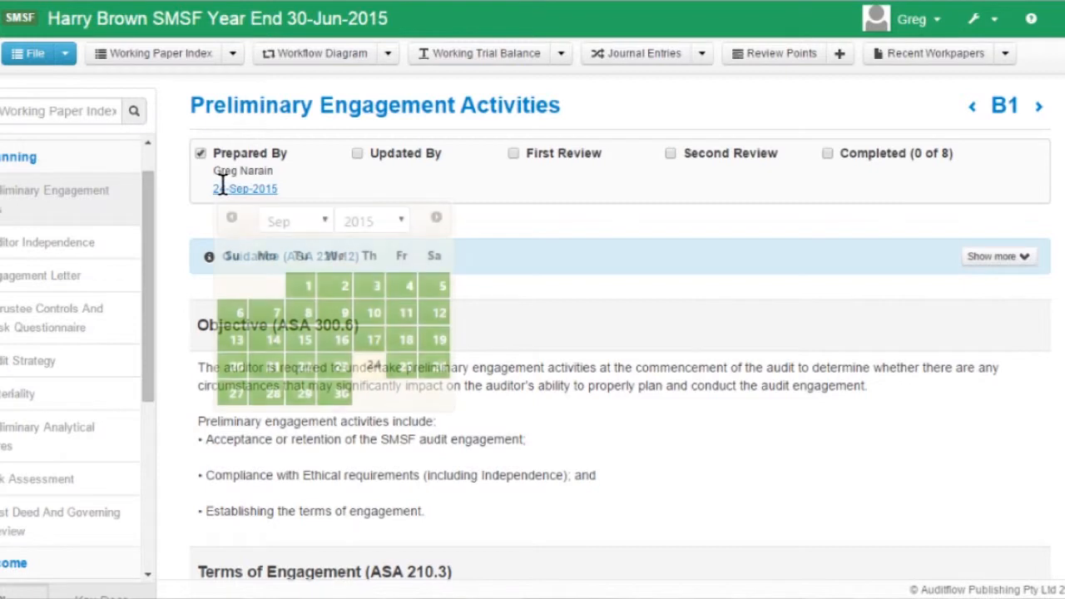
click(374, 367)
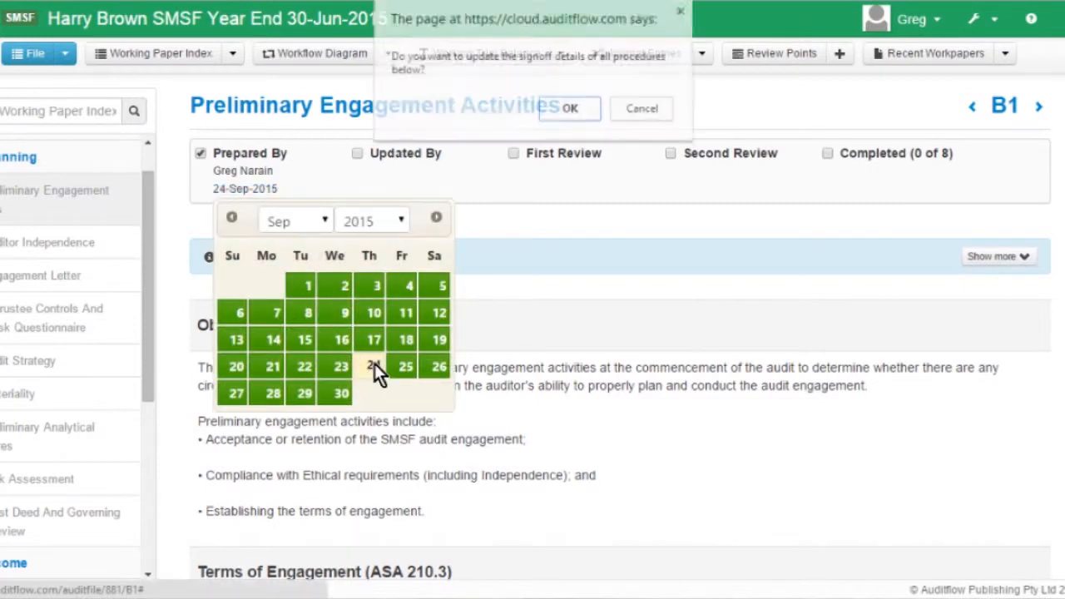
click(569, 109)
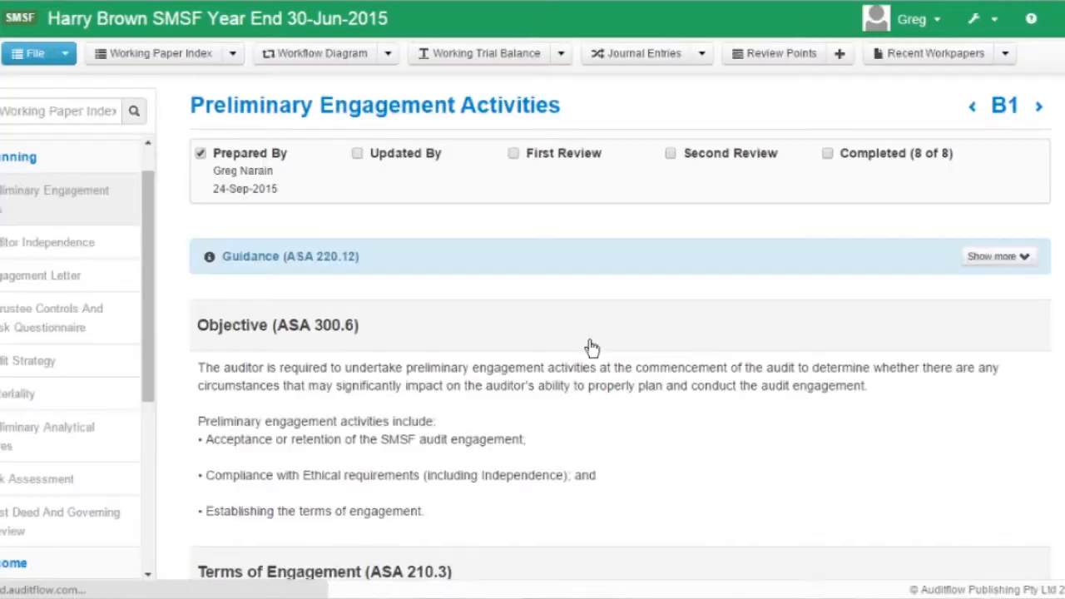
scroll(590, 348, down, 4)
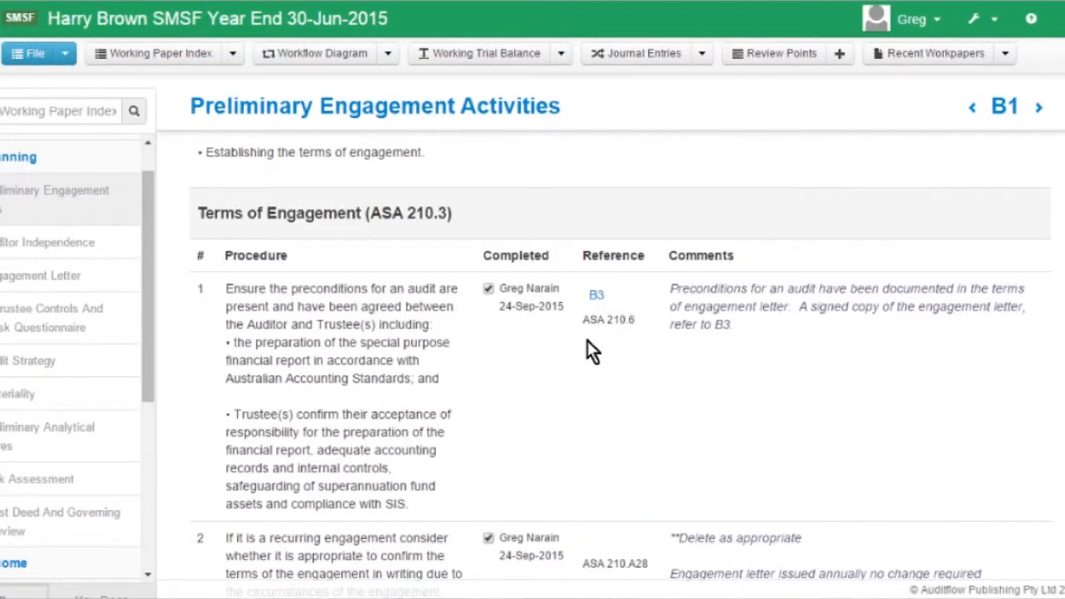
scroll(588, 342, down, 8)
scroll(584, 338, down, 5)
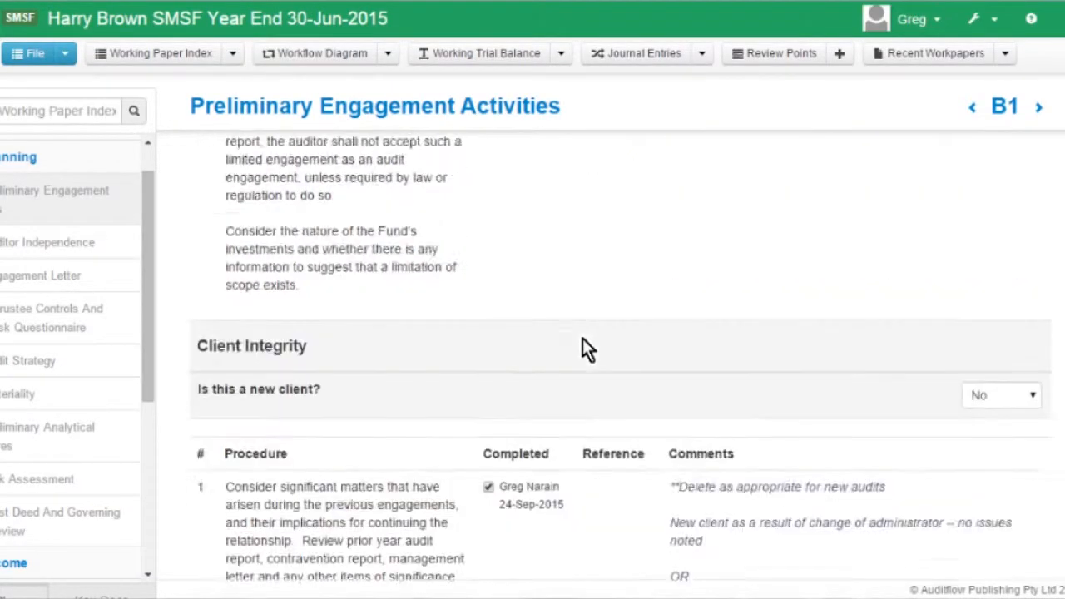
scroll(581, 339, up, 6)
scroll(577, 341, up, 10)
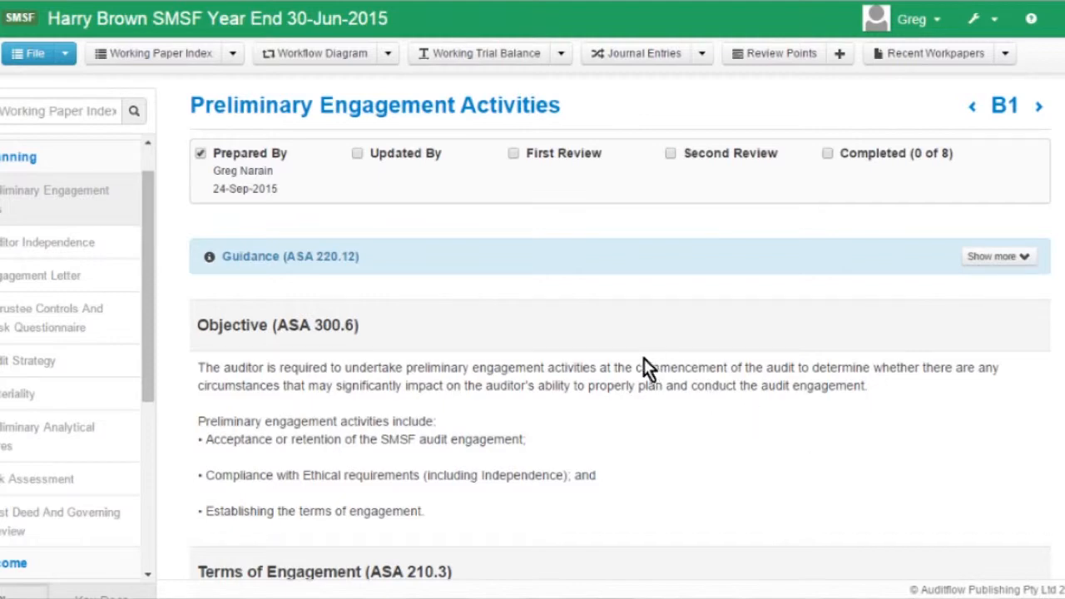
- Under Threats to Integrity, replace the threat about engagement team honesty and quality control with "No threats identified"
scroll(648, 364, down, 15)
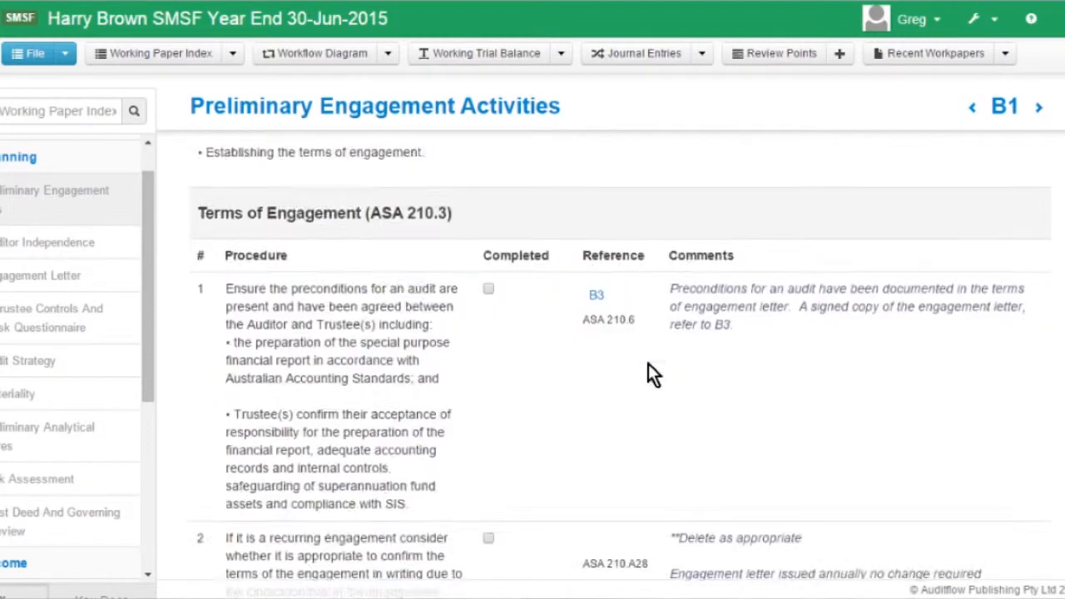
scroll(650, 361, down, 10)
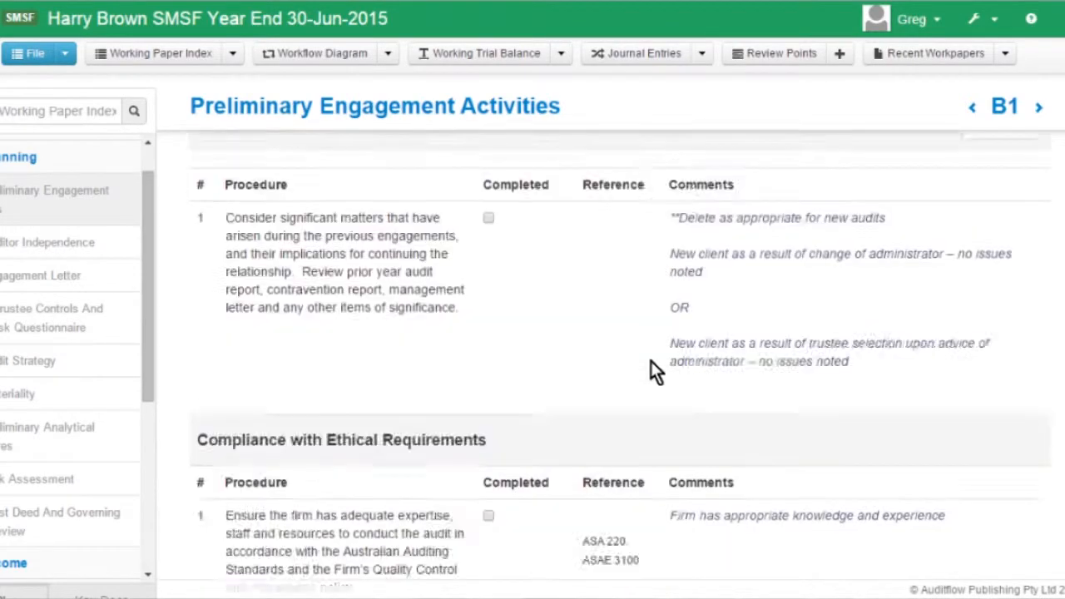
scroll(653, 362, down, 8)
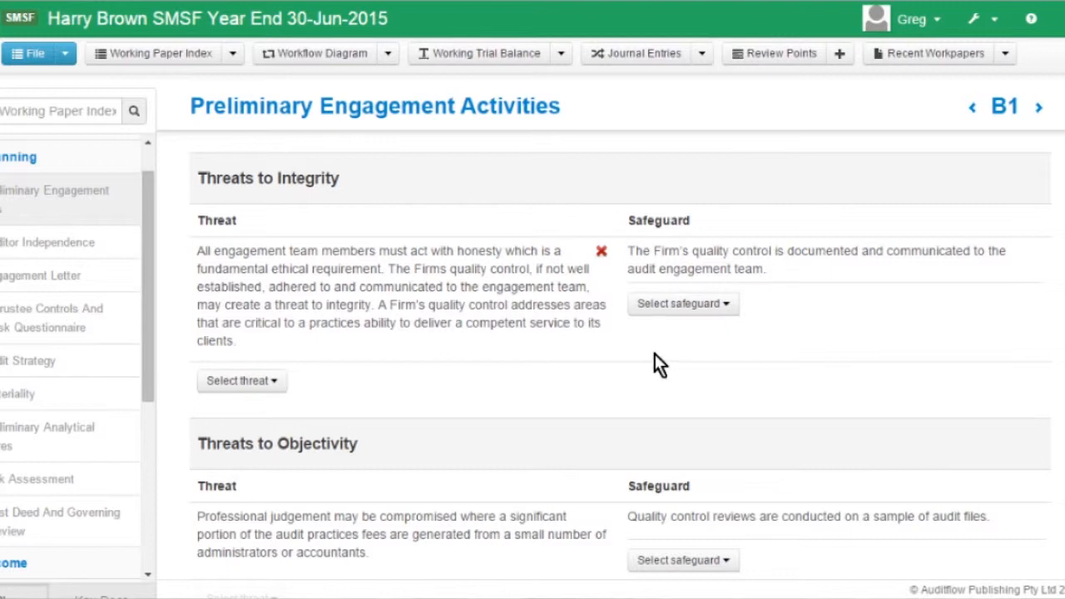
click(255, 339)
drag(255, 339, 195, 248)
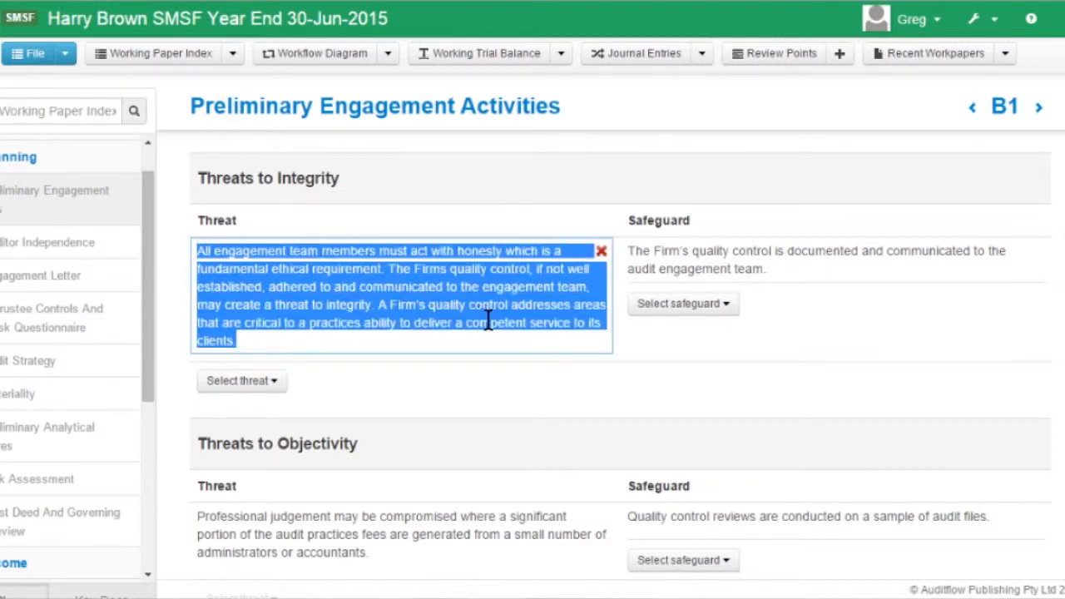
click(651, 340)
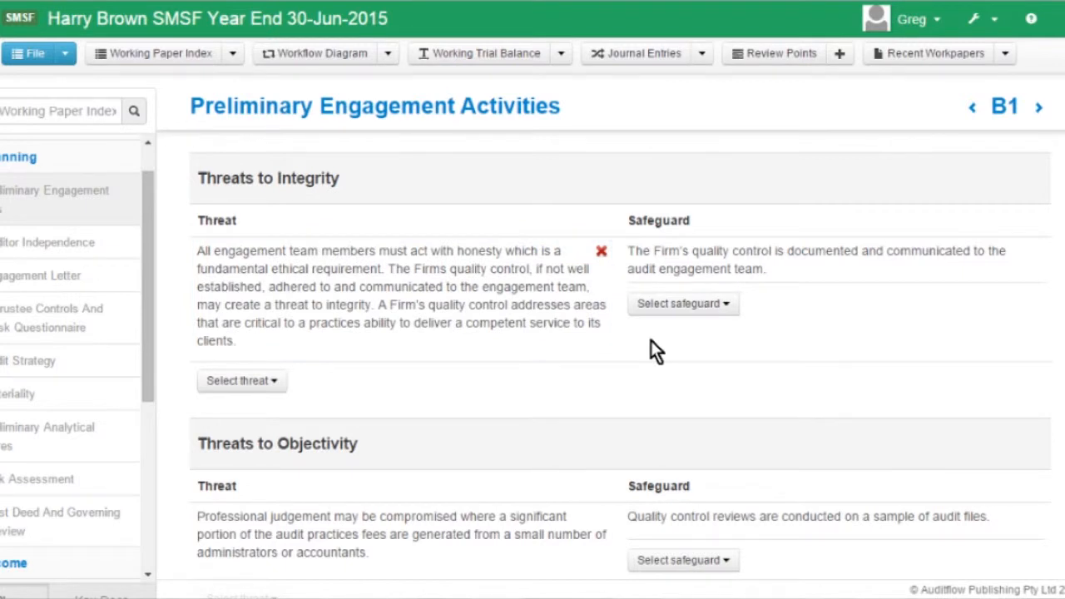
click(602, 253)
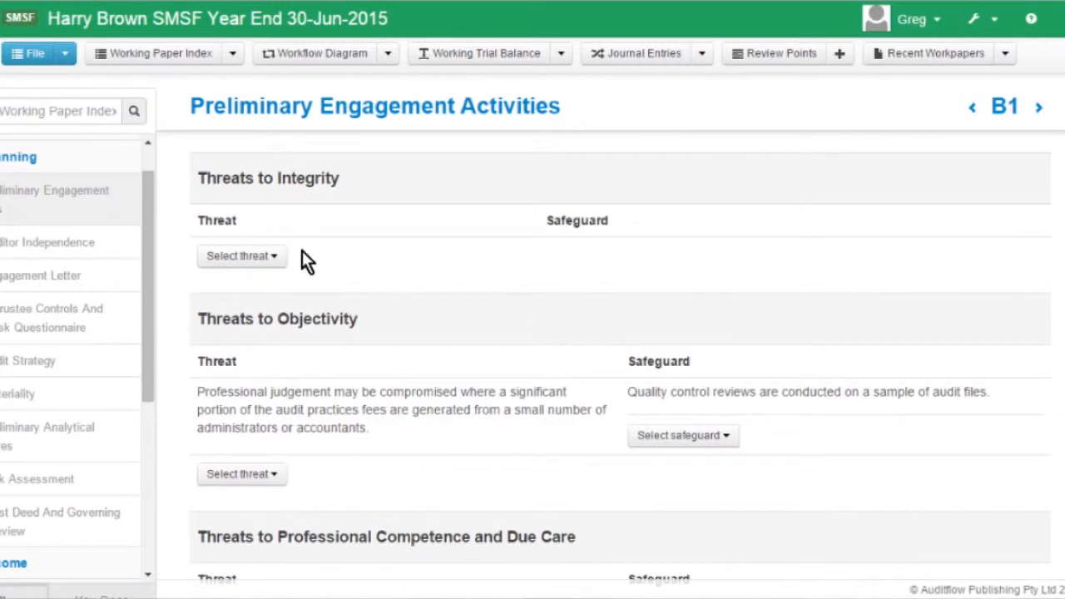
click(278, 256)
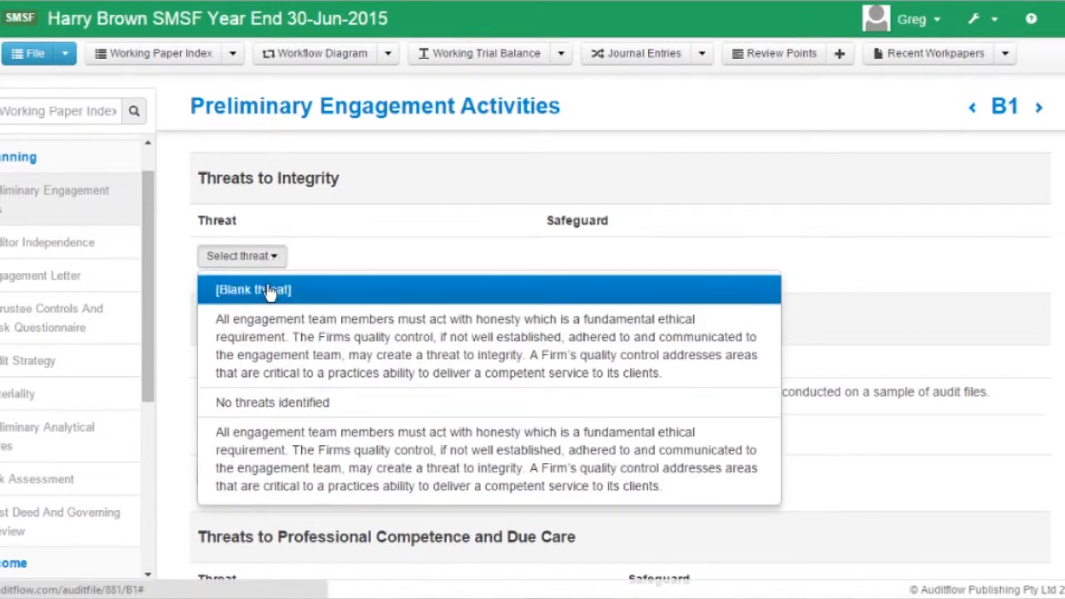
click(279, 403)
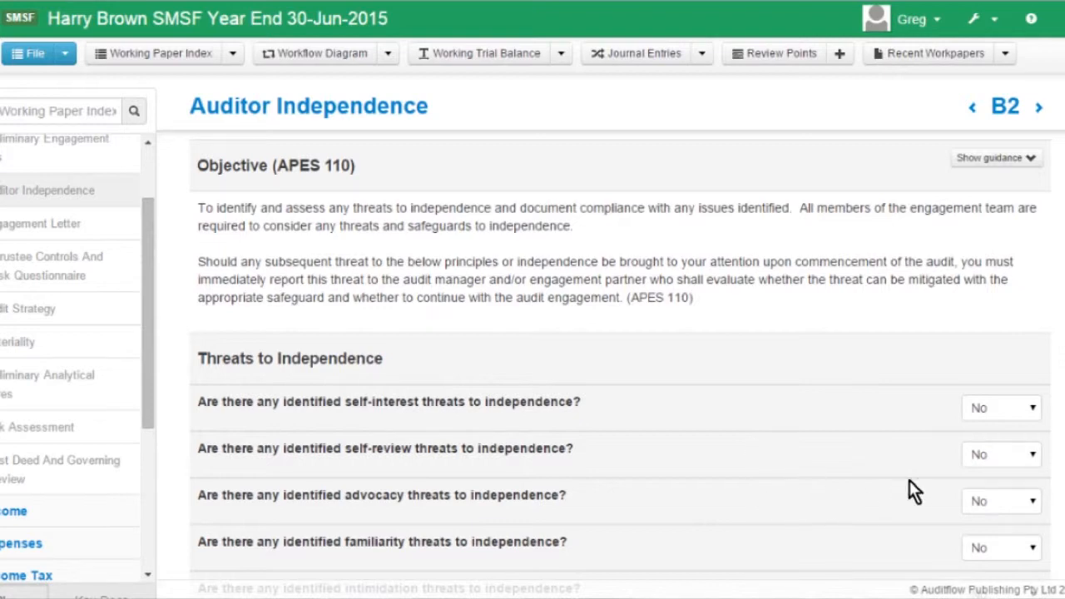
- In Auditor Independence, answer Yes for self-interest threats and record the threat about team members related to trustees, with a safeguard
click(1033, 410)
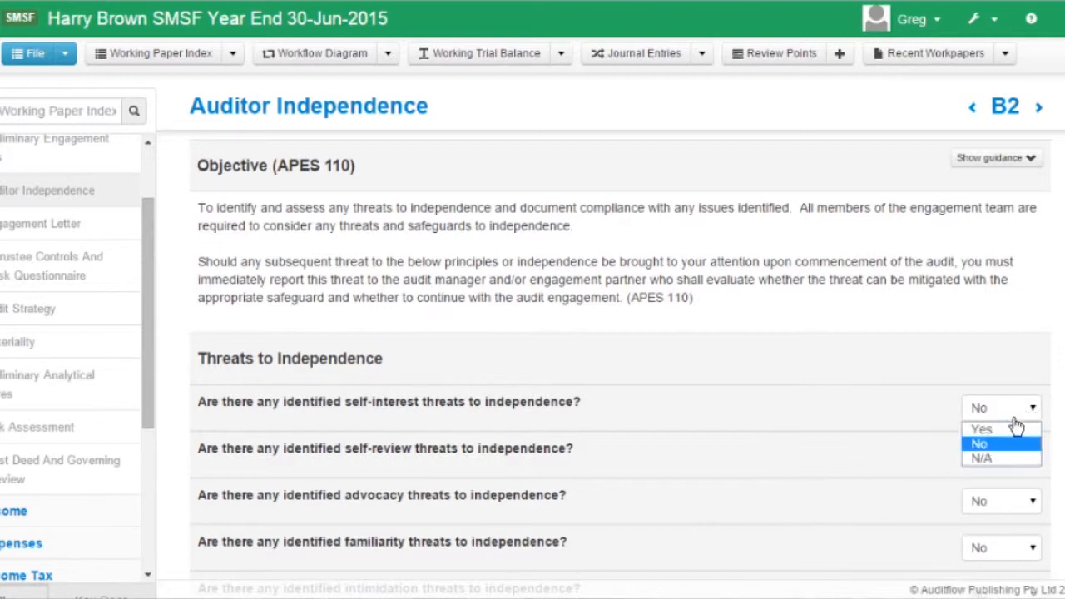
click(1003, 428)
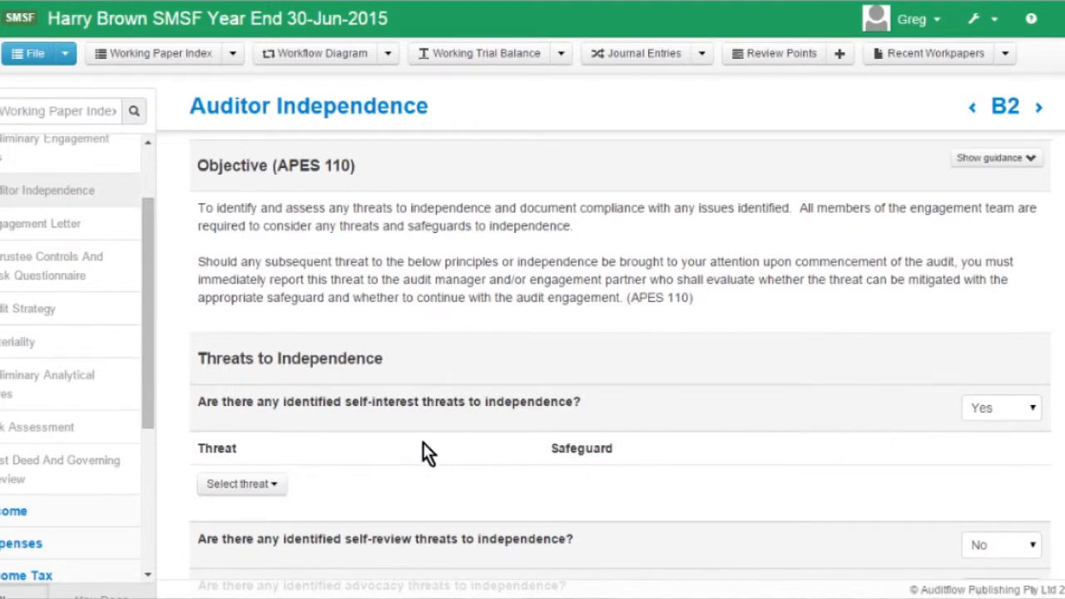
click(286, 488)
click(279, 553)
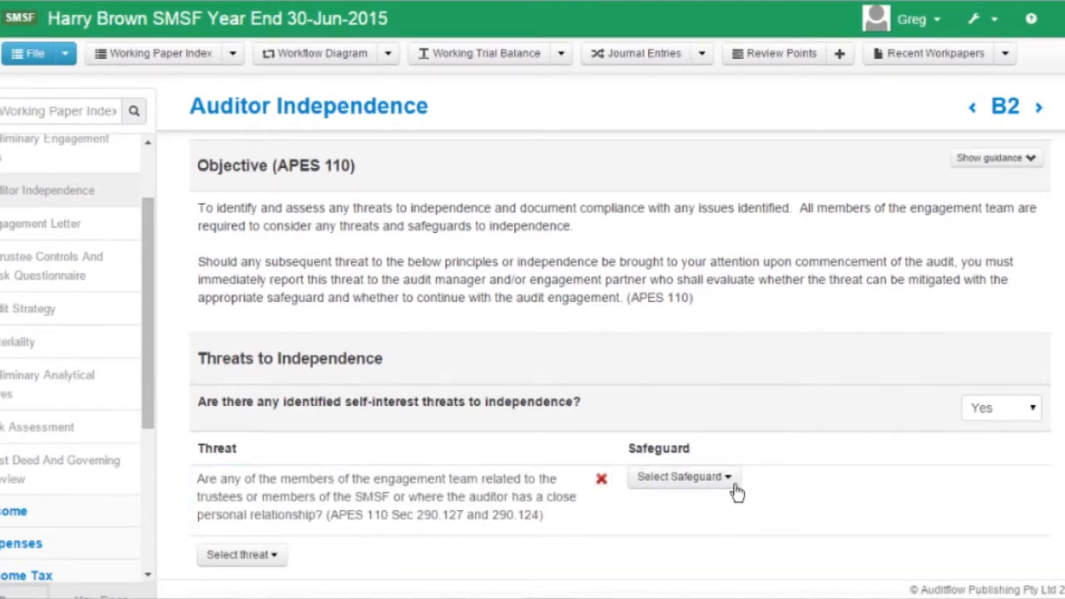
click(726, 483)
click(719, 533)
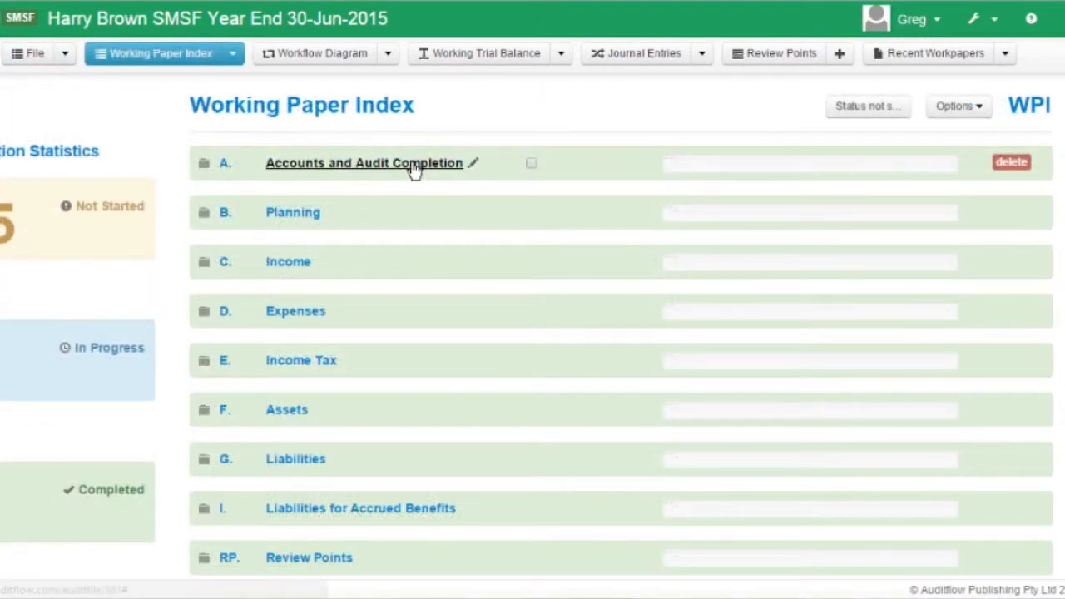
- Look over the Accounts and Audit Completion workpapers, and open the B3 Engagement Letter under Planning
click(411, 164)
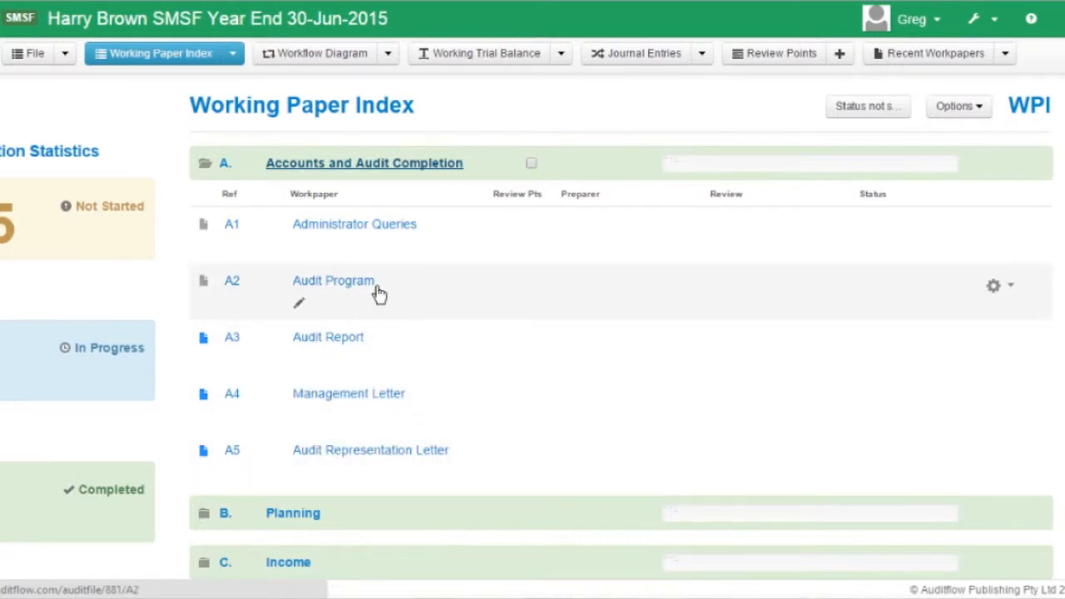
click(481, 164)
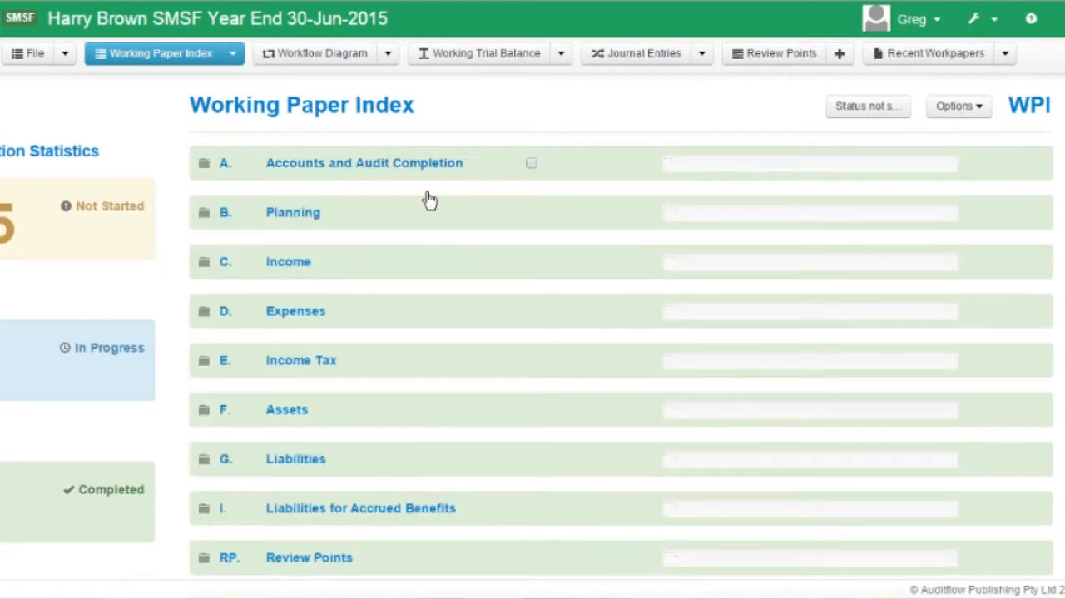
click(378, 216)
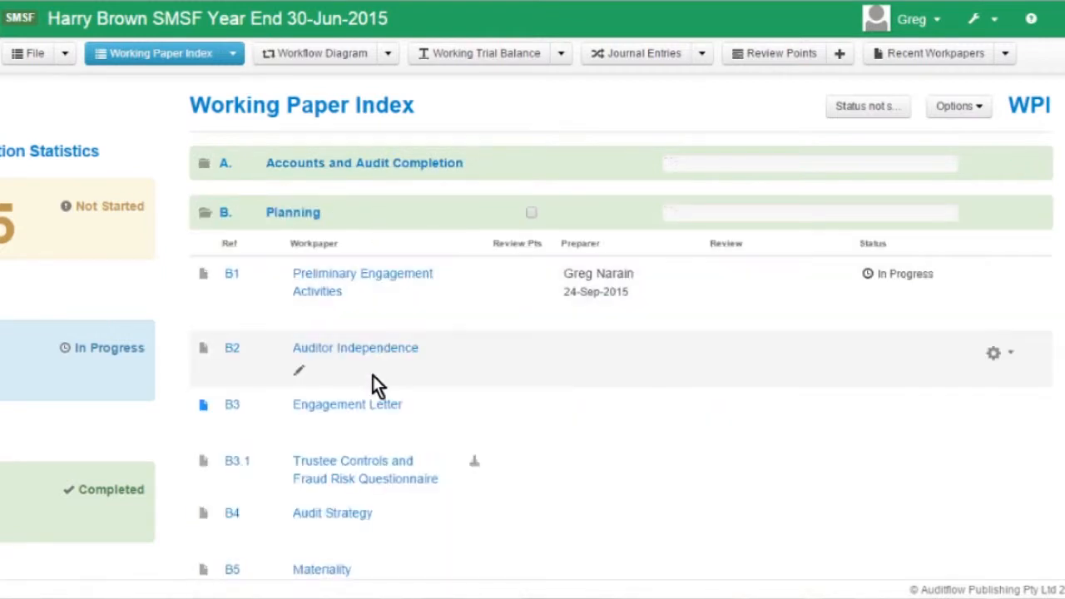
click(371, 405)
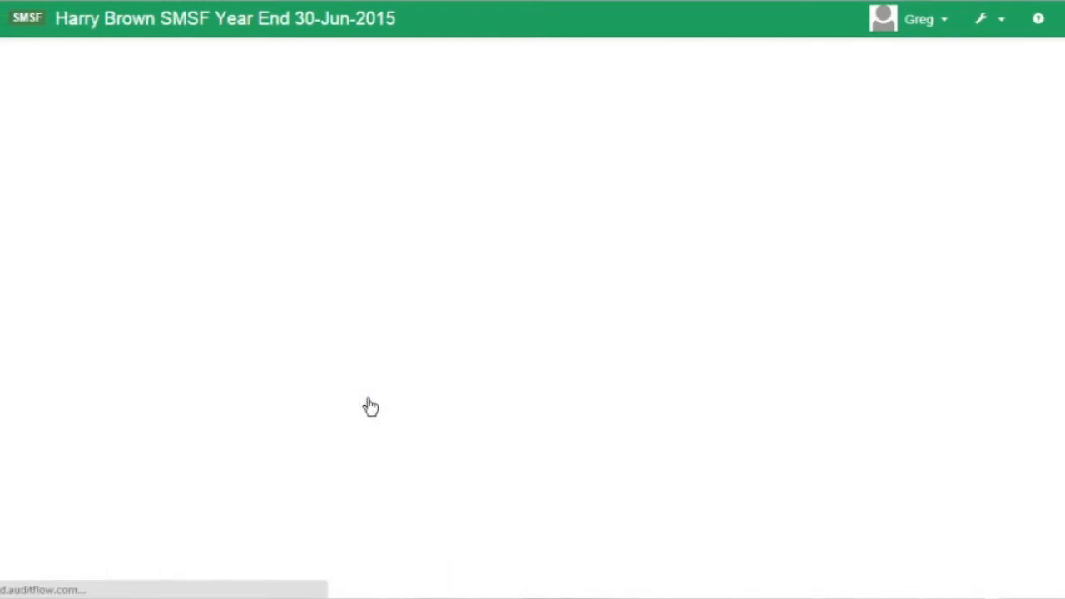
scroll(371, 404, down, 1)
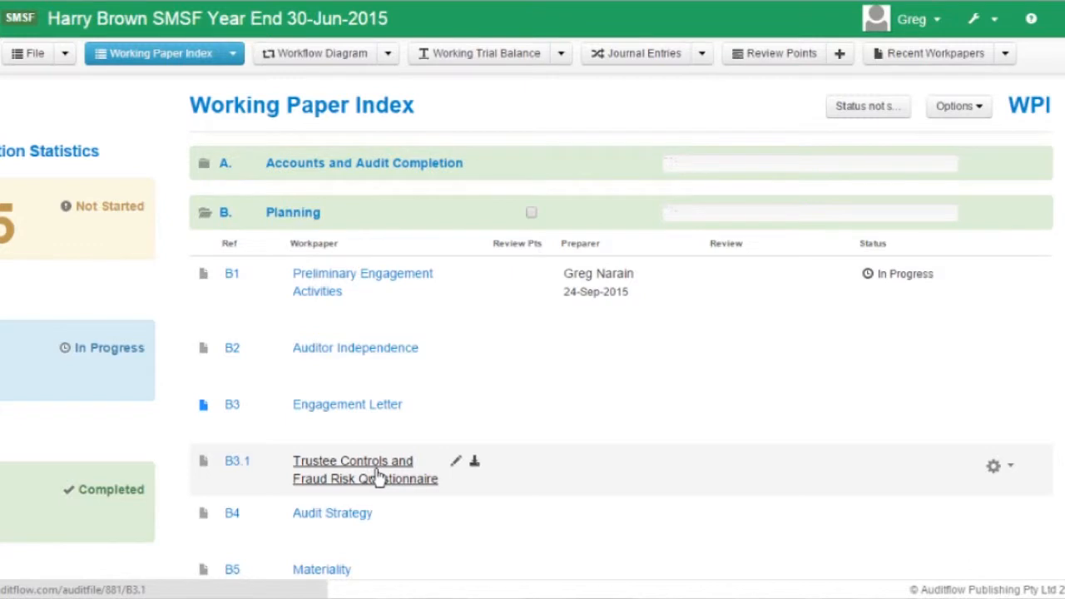
- Download the document from the B3.1 Trustee Controls and Fraud Risk Questionnaire workpaper and read through it in Word
click(370, 471)
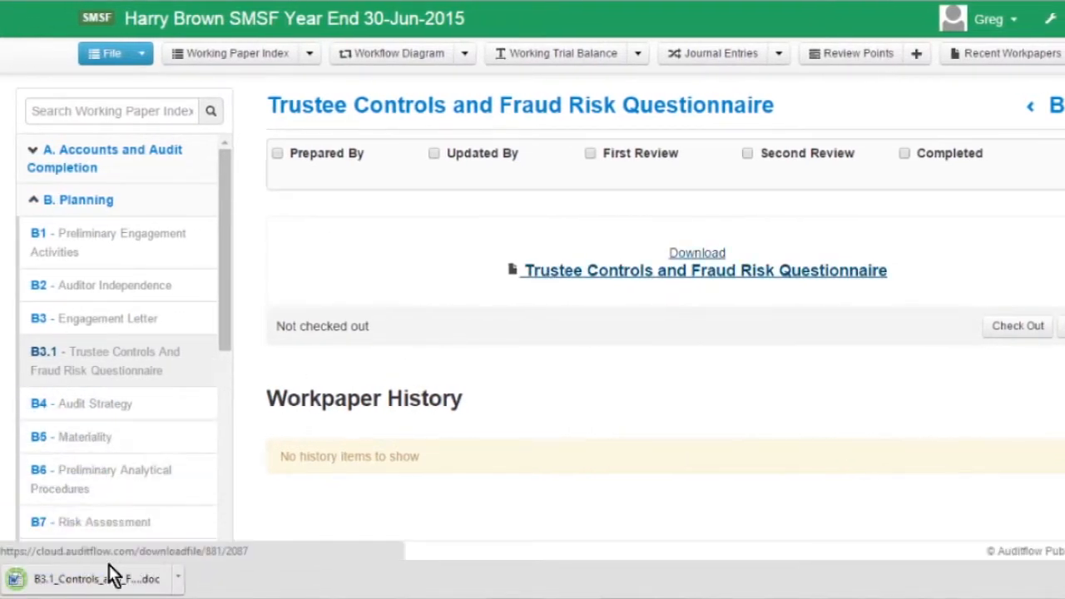
click(111, 579)
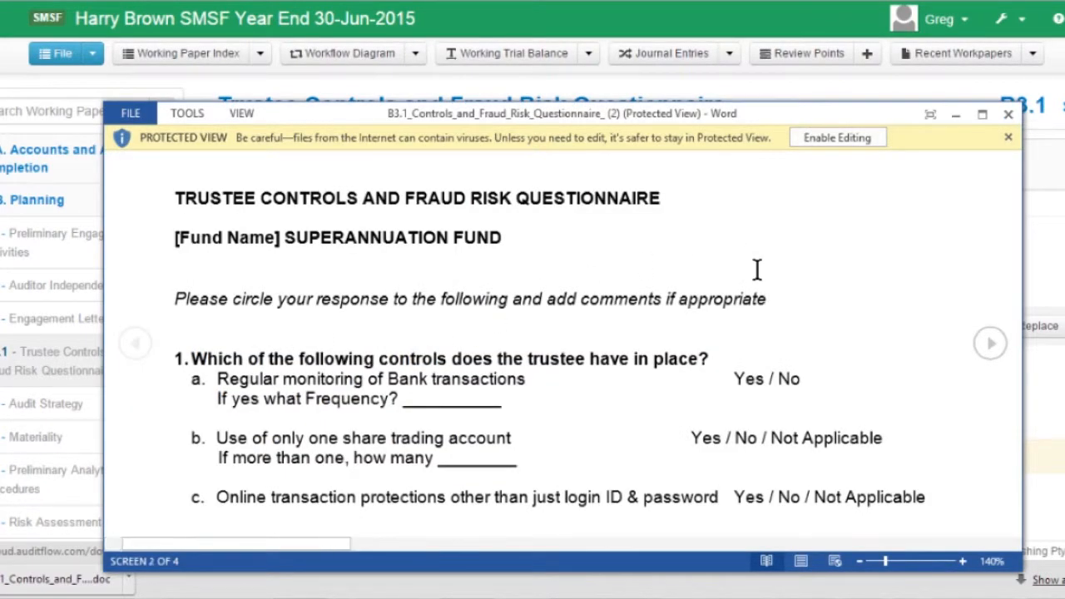
scroll(757, 267, down, 3)
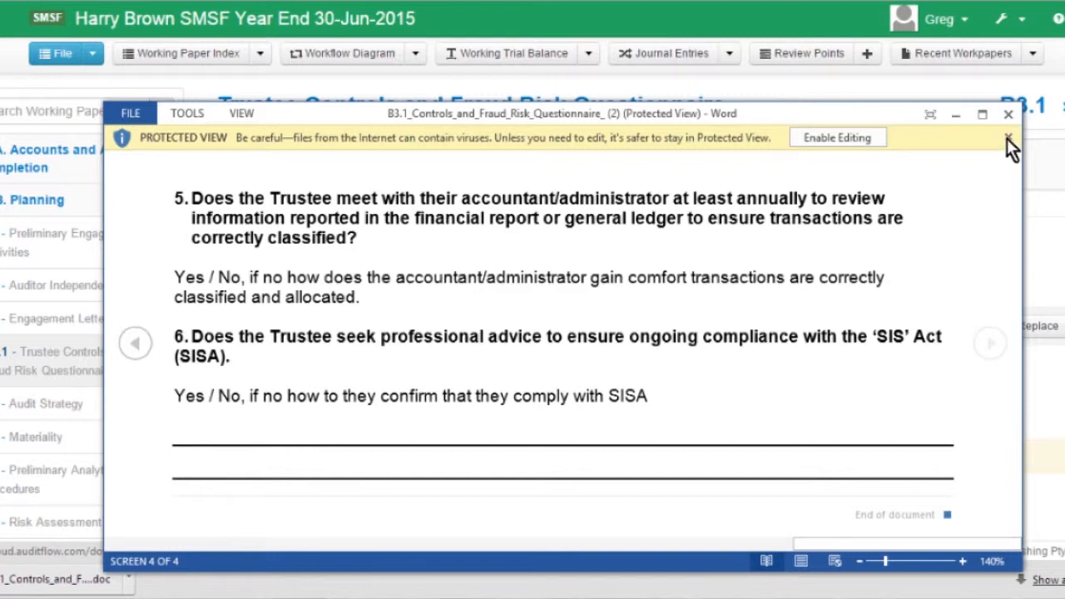
click(1007, 114)
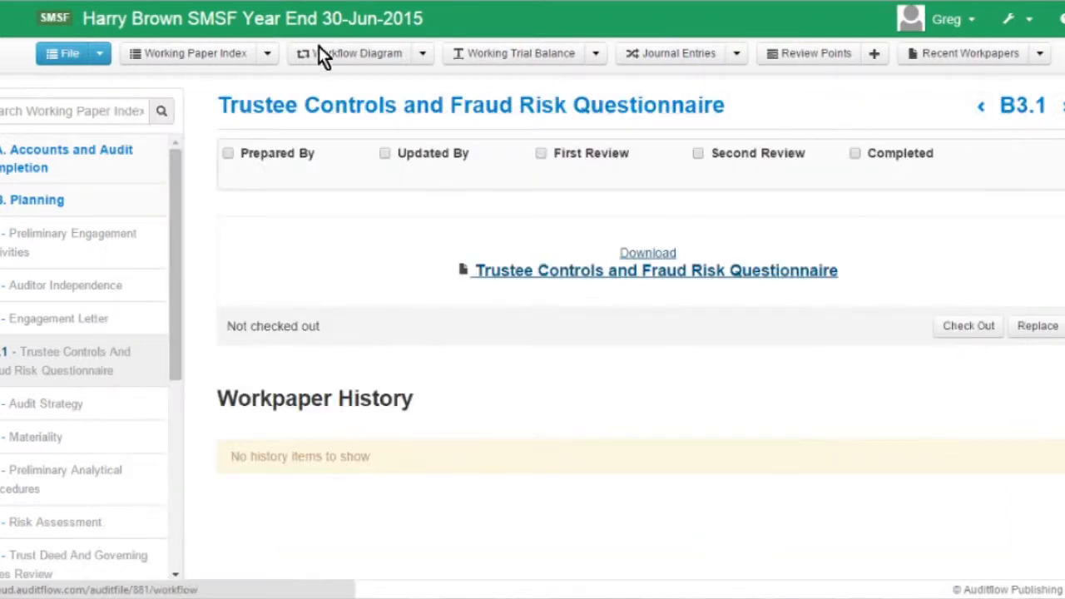
- Open the B4 Audit Strategy workpaper from the Planning section of the Working Paper Index
click(184, 49)
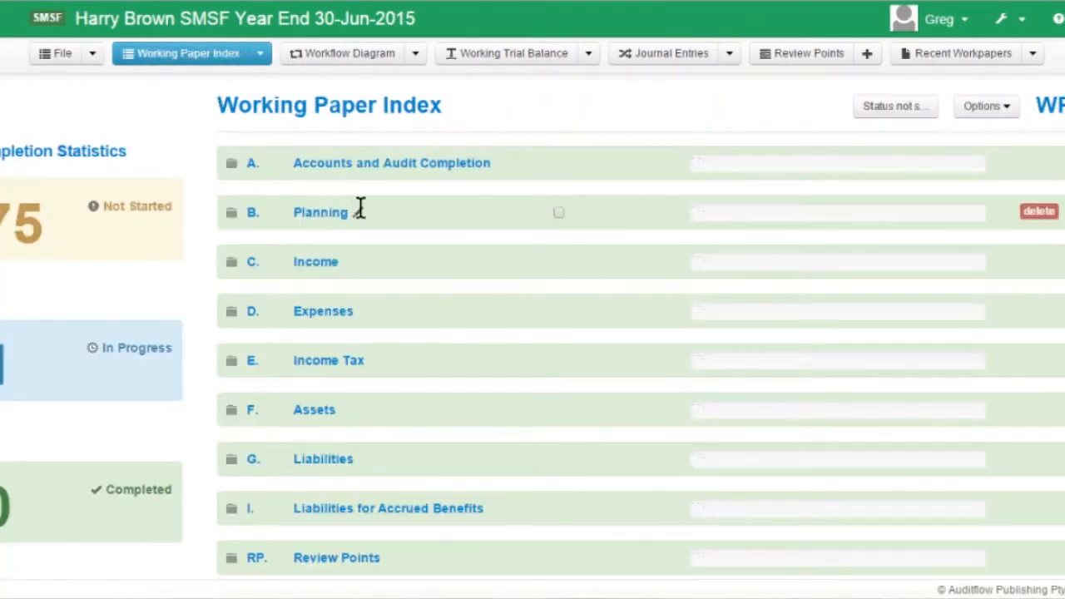
click(397, 215)
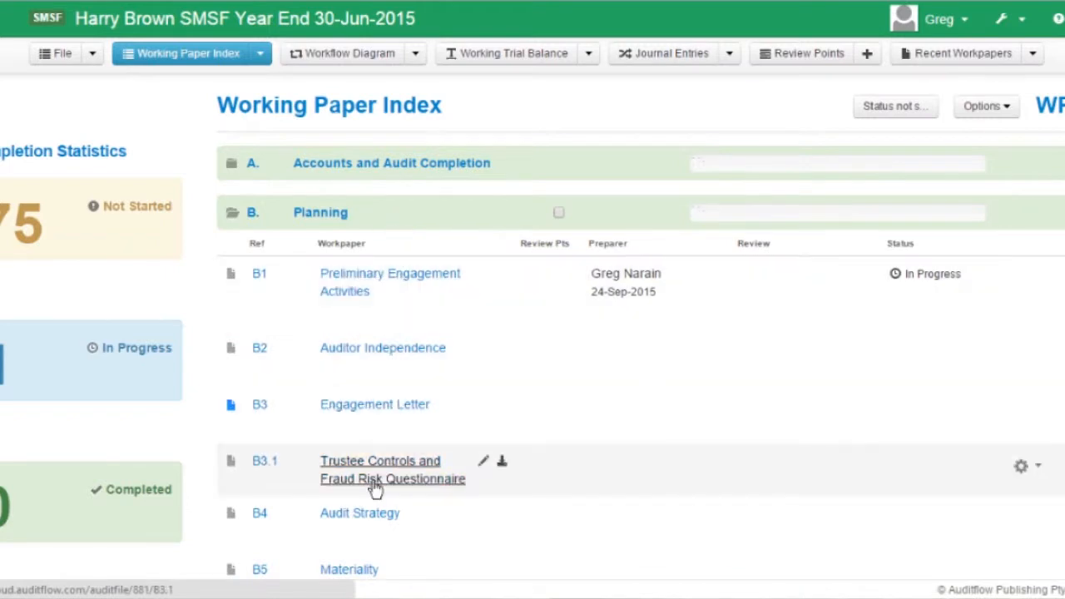
scroll(369, 507, down, 3)
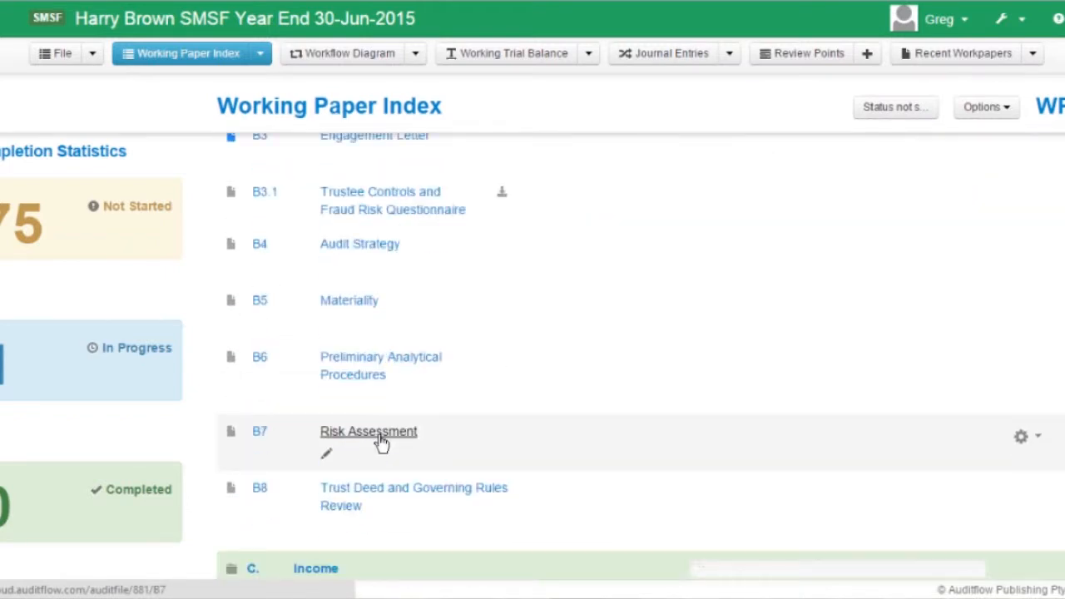
scroll(385, 439, up, 3)
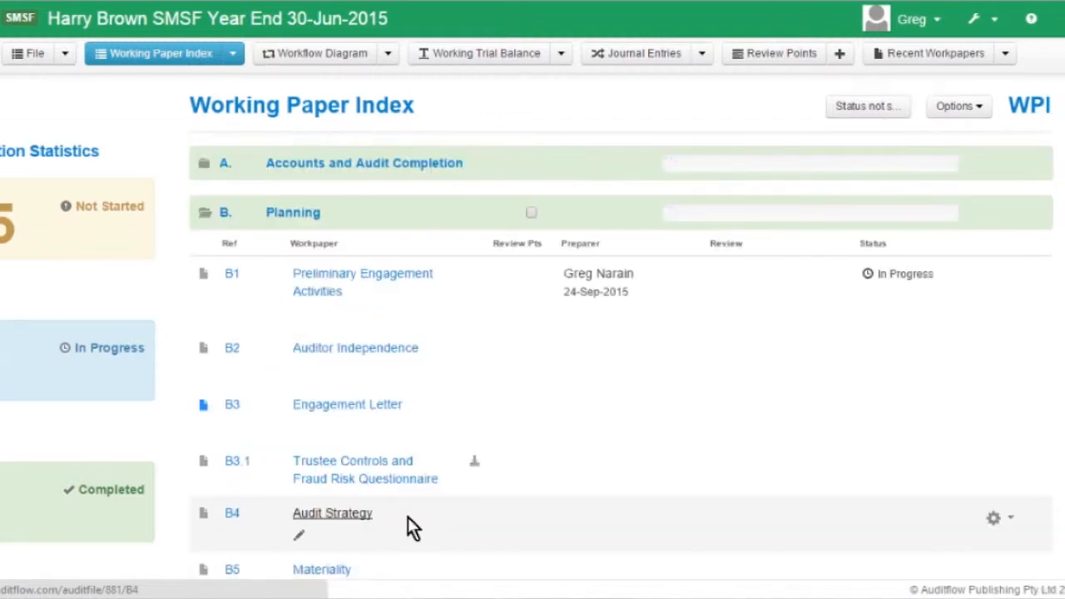
click(342, 518)
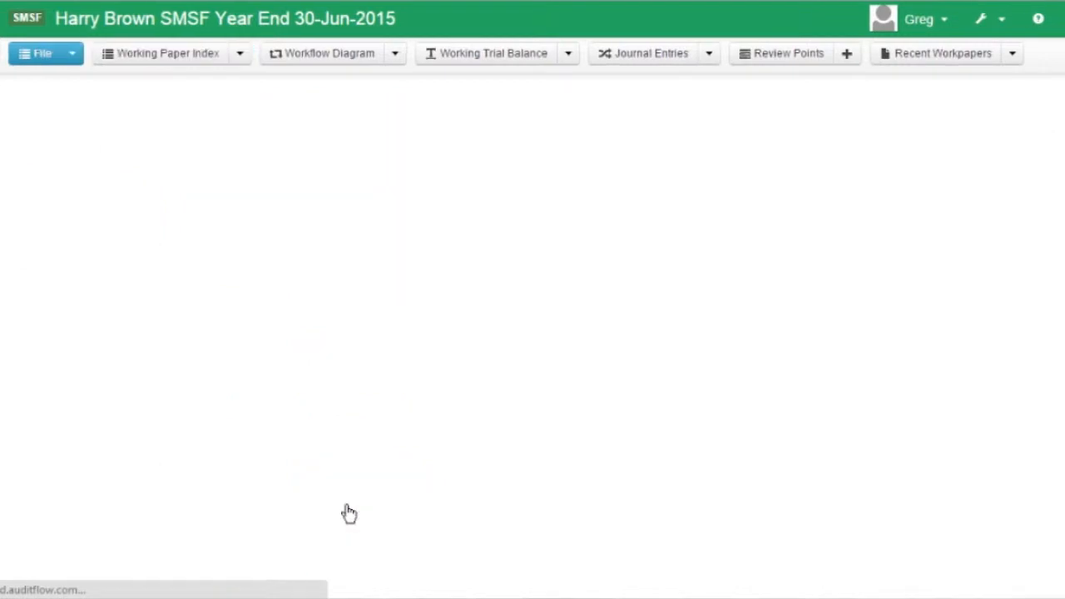
- Skim the Audit Strategy workpaper from Fund Information through to Legal and Regulatory Obligations, and return to its beginning
scroll(364, 450, down, 3)
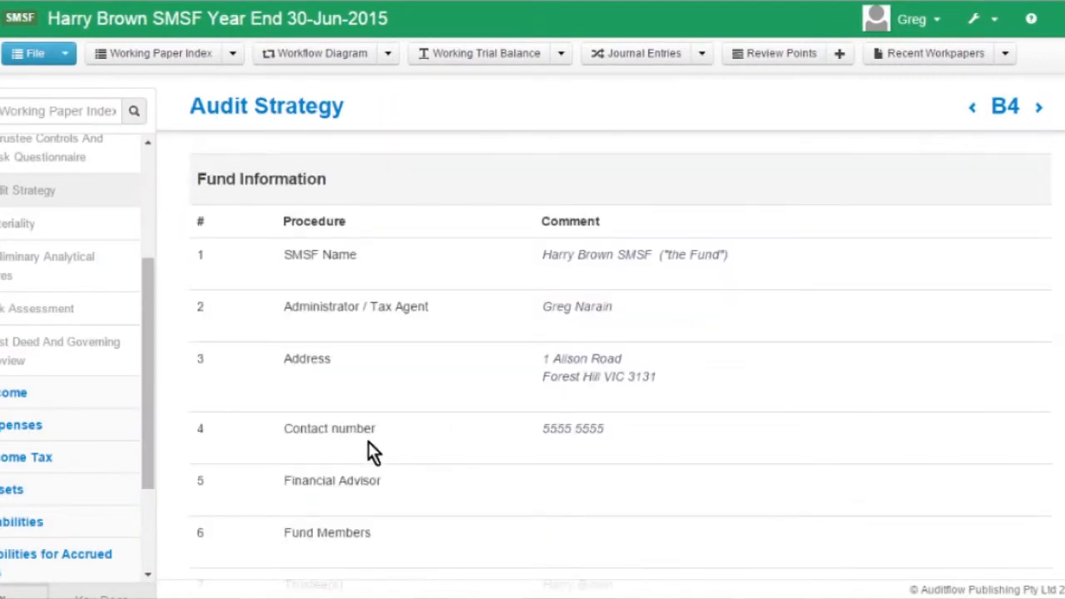
scroll(370, 442, down, 10)
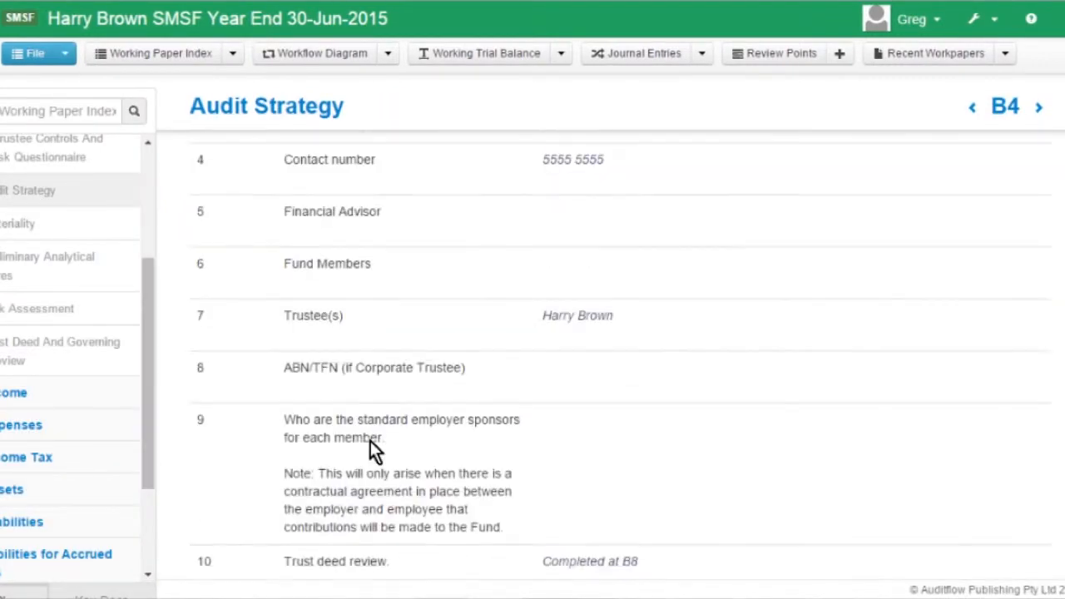
scroll(375, 441, down, 10)
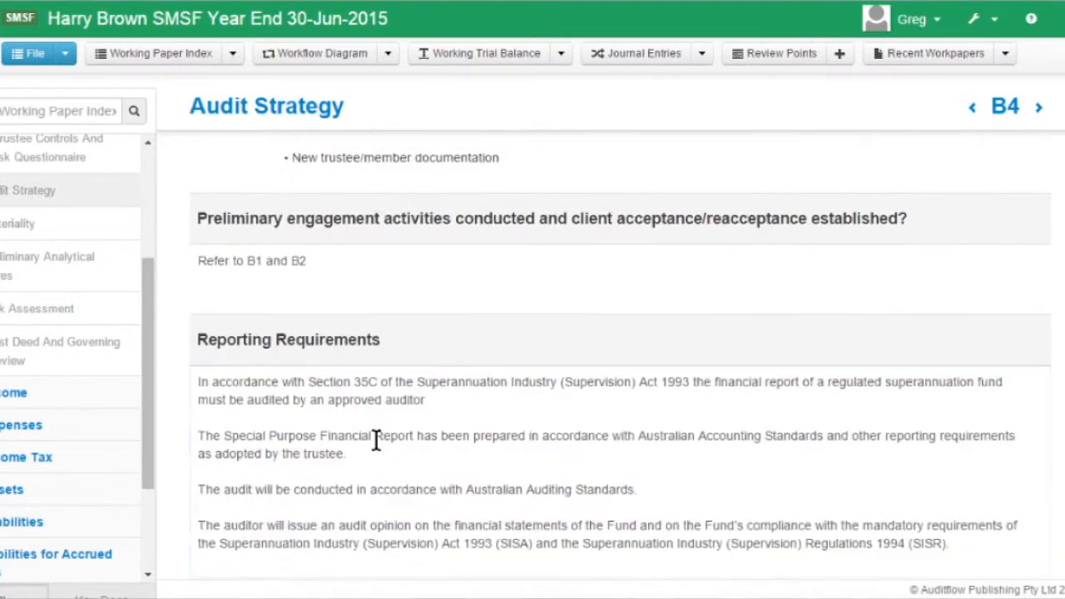
scroll(376, 440, down, 8)
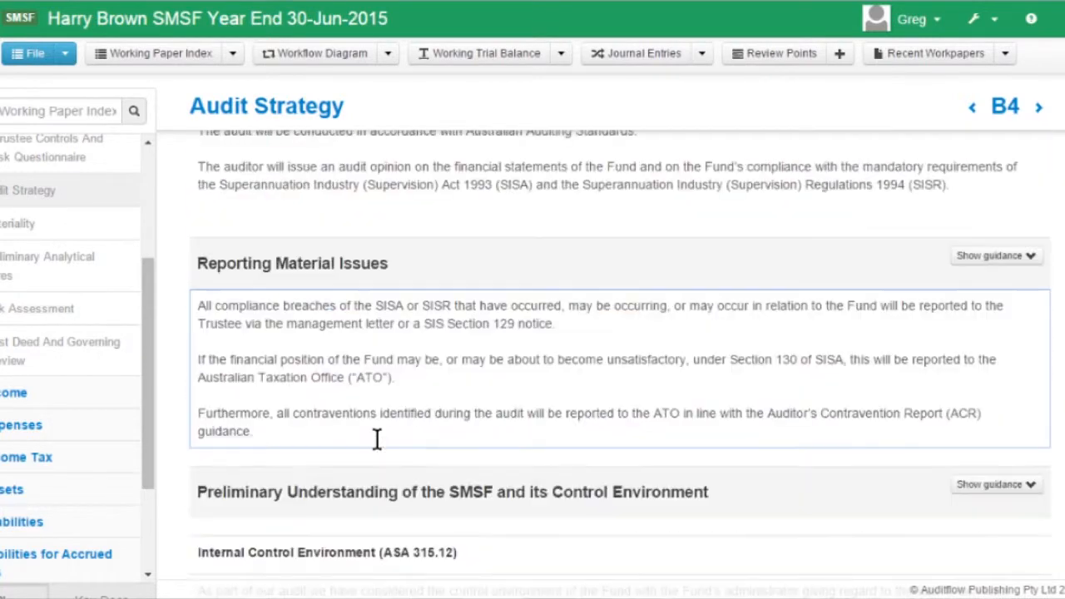
scroll(377, 439, down, 3)
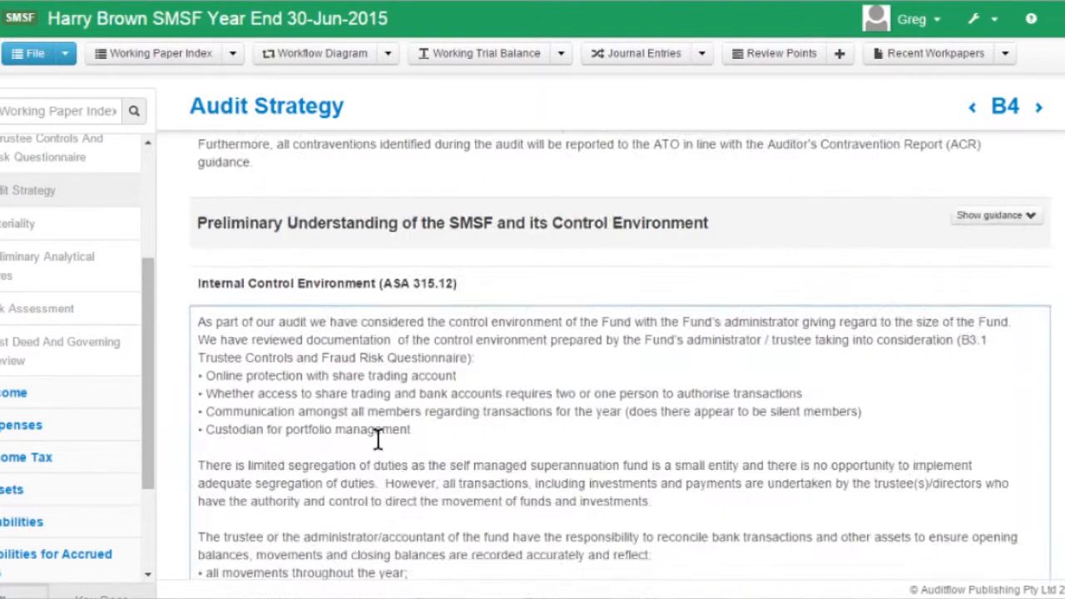
scroll(377, 439, down, 10)
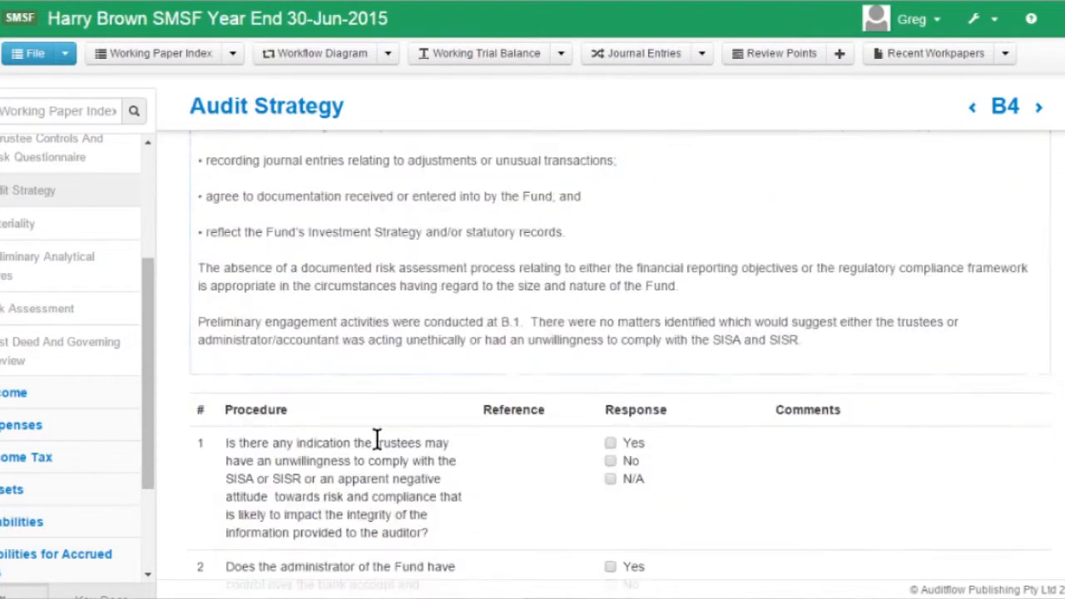
scroll(377, 442, down, 8)
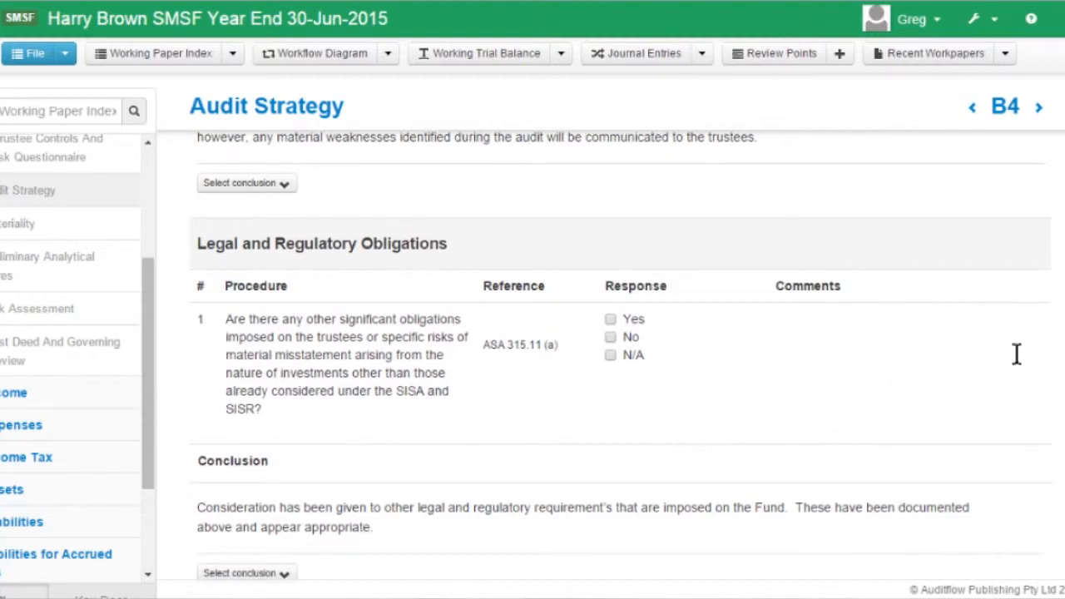
scroll(1001, 273, up, 20)
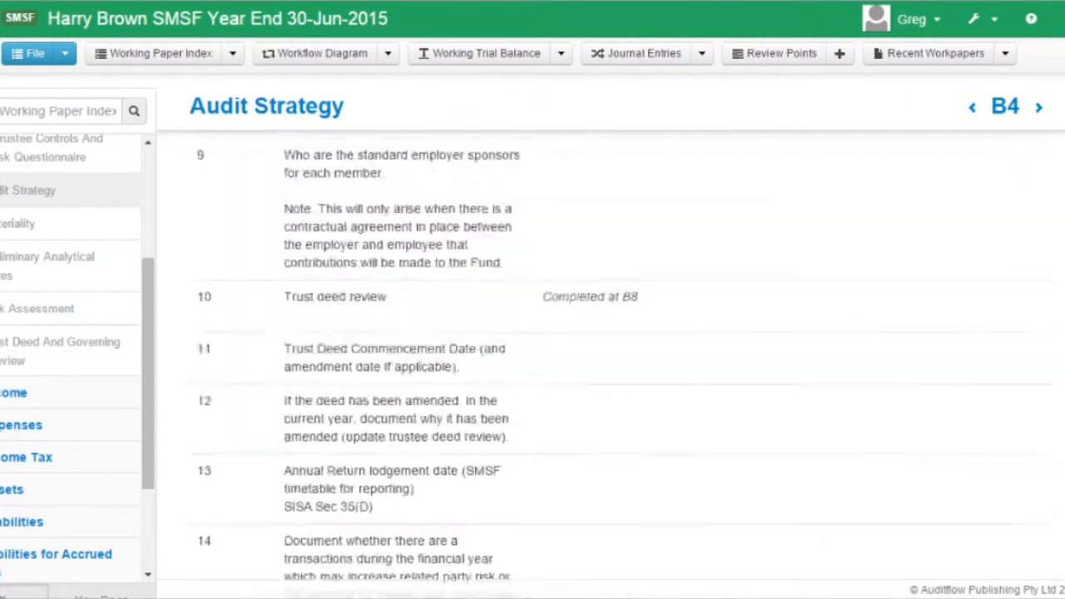
- Check the prefilled Fund Information comments for SMSF name, administrator, address, contact number and trustee
click(765, 441)
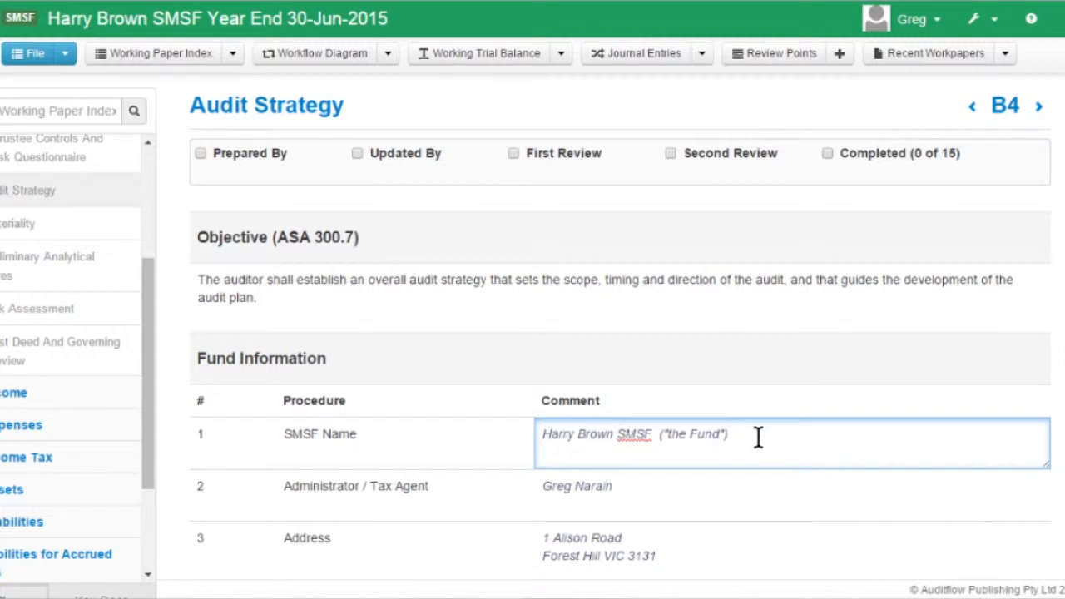
scroll(755, 437, down, 1)
click(697, 402)
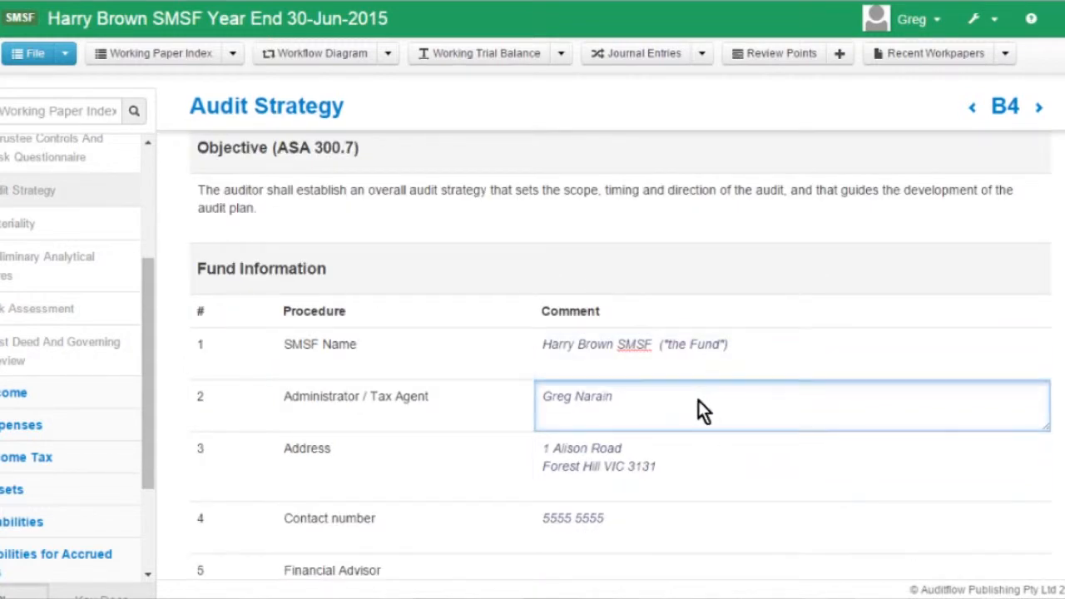
scroll(699, 400, down, 1)
click(688, 378)
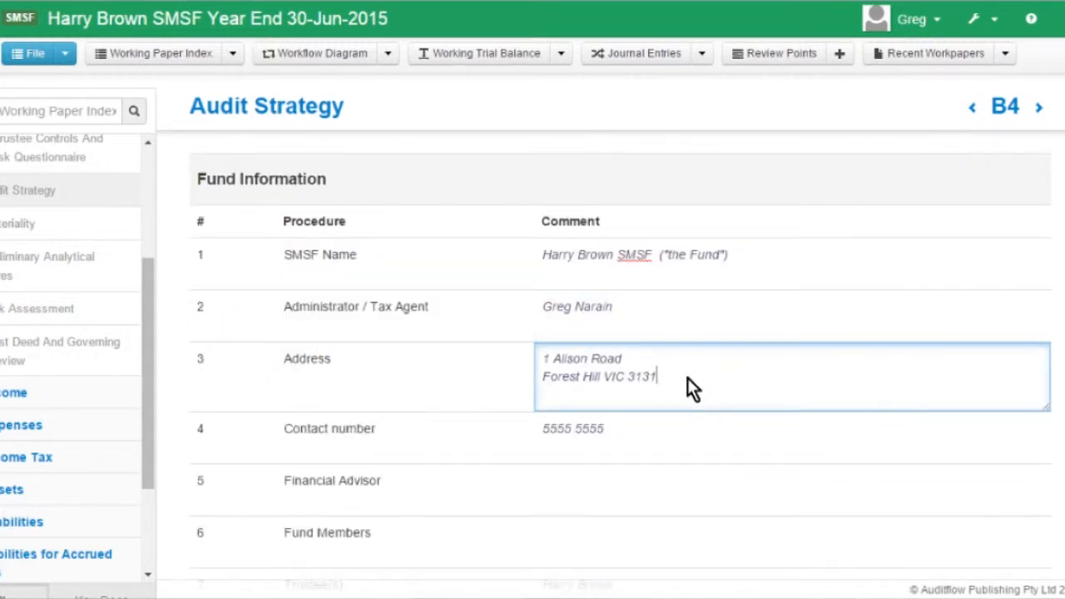
click(687, 431)
scroll(687, 431, down, 2)
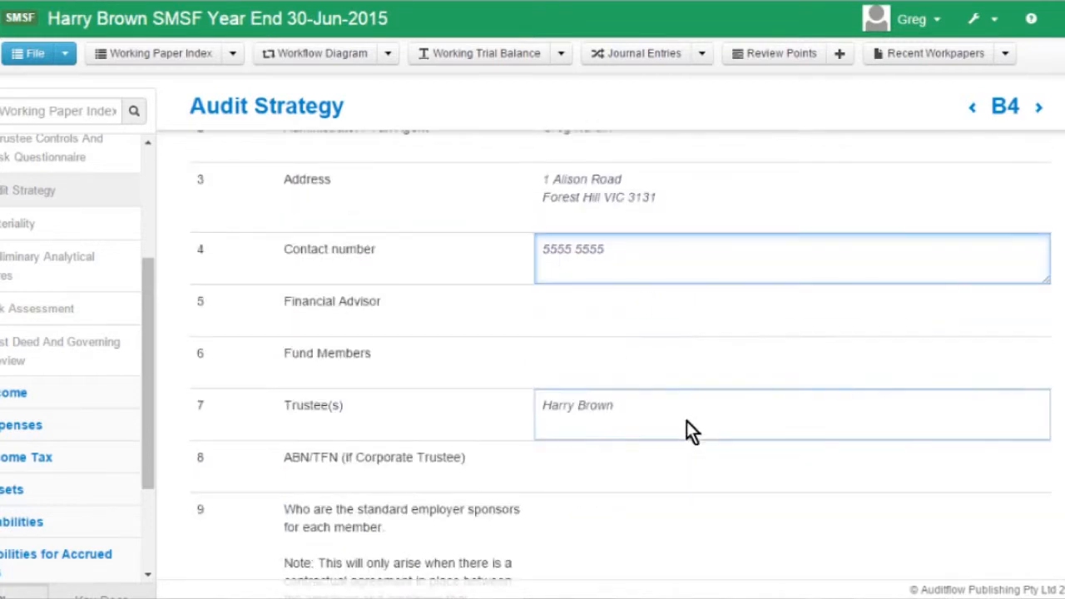
click(677, 408)
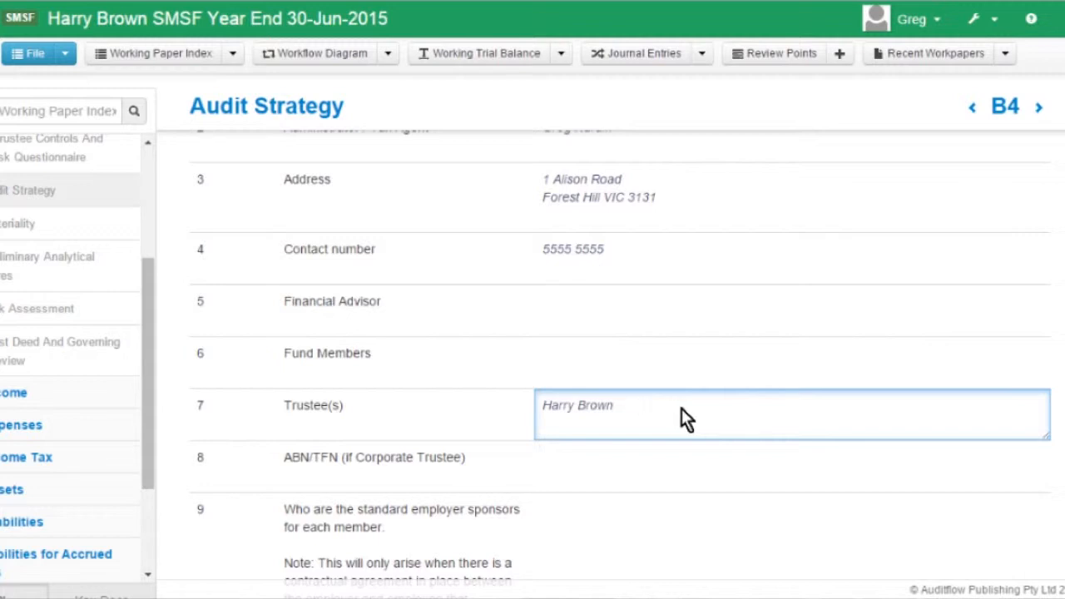
- Go through the blank Fund Information comments, from Financial Advisor and Fund Members to employer sponsors and Trust Deed Commencement Date
click(645, 304)
click(648, 352)
click(648, 464)
scroll(650, 455, down, 2)
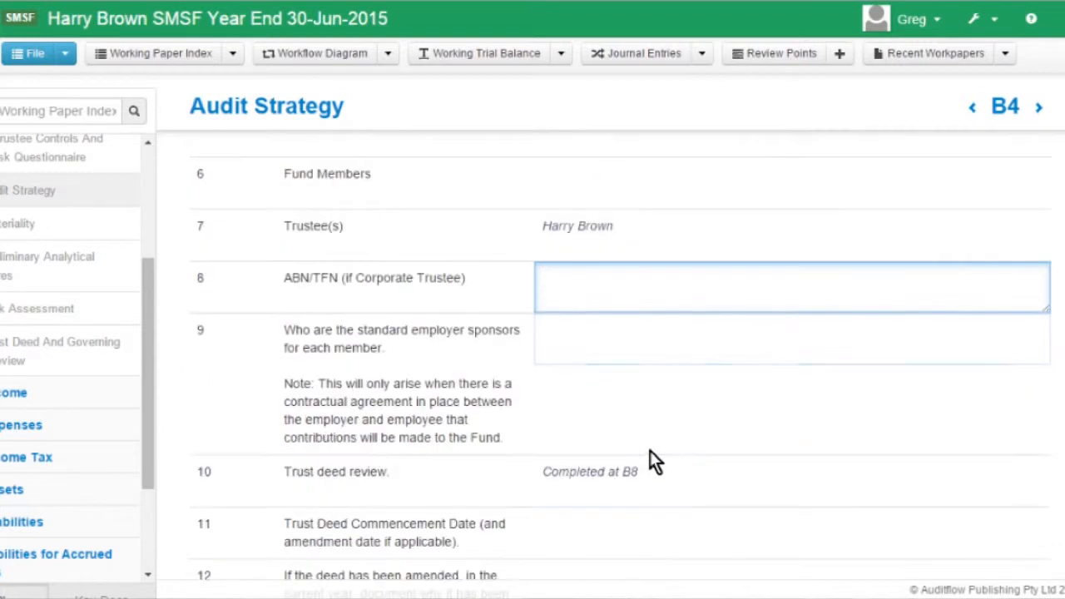
click(619, 335)
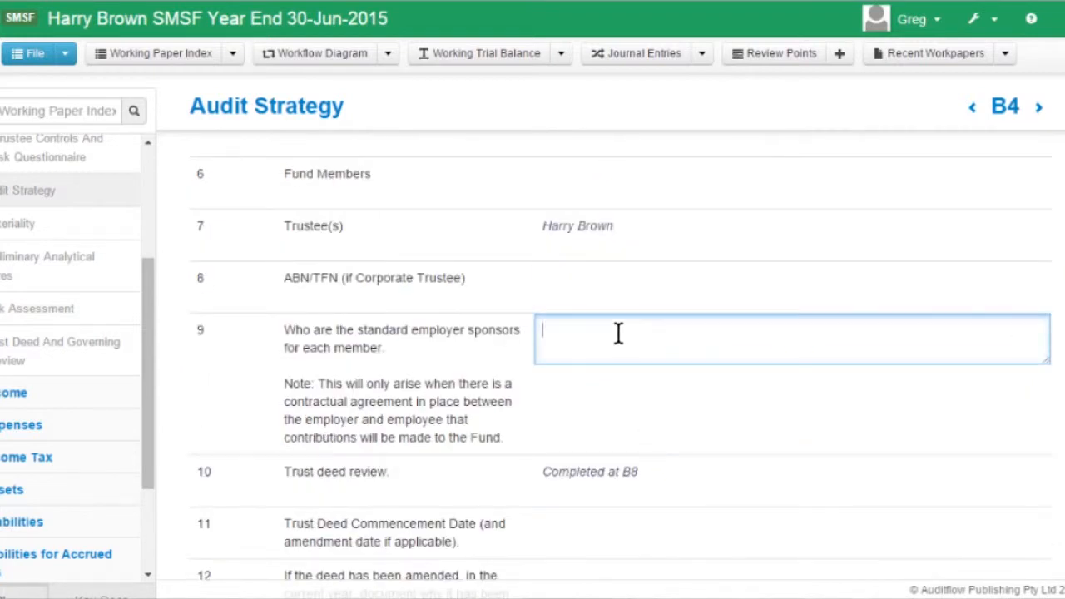
scroll(619, 335, down, 1)
click(611, 431)
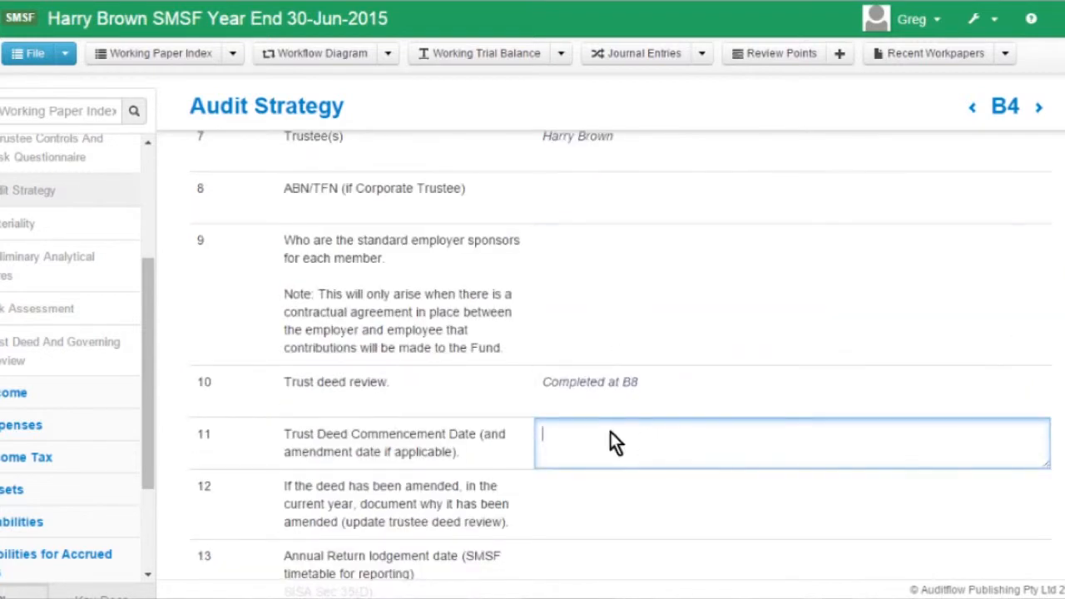
- Enter "Not Applicable" as the Financial Advisor comment in Fund Information
scroll(613, 429, up, 4)
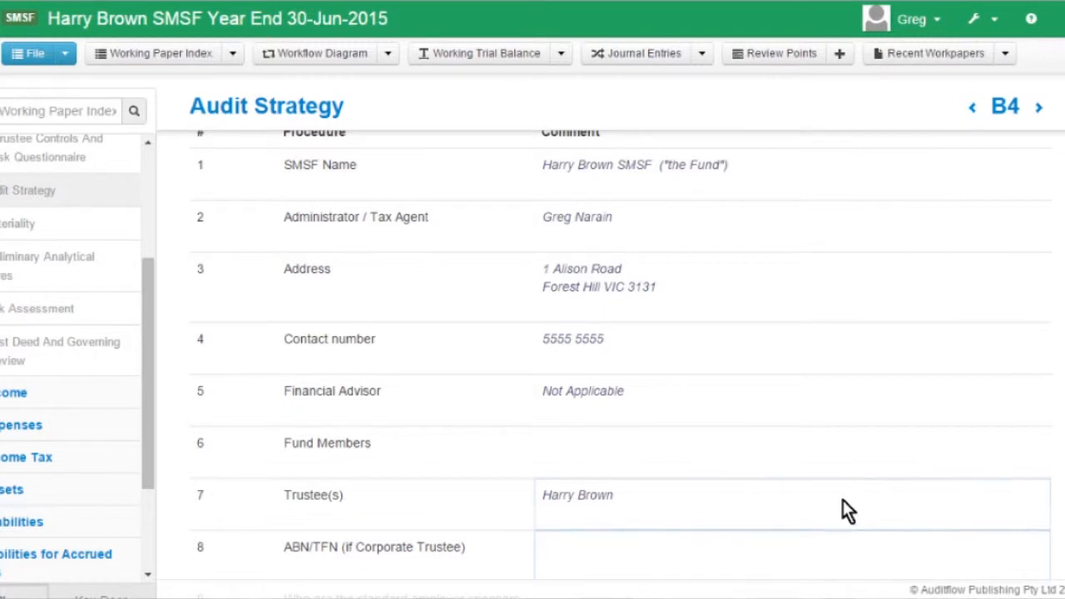
drag(635, 396, 577, 395)
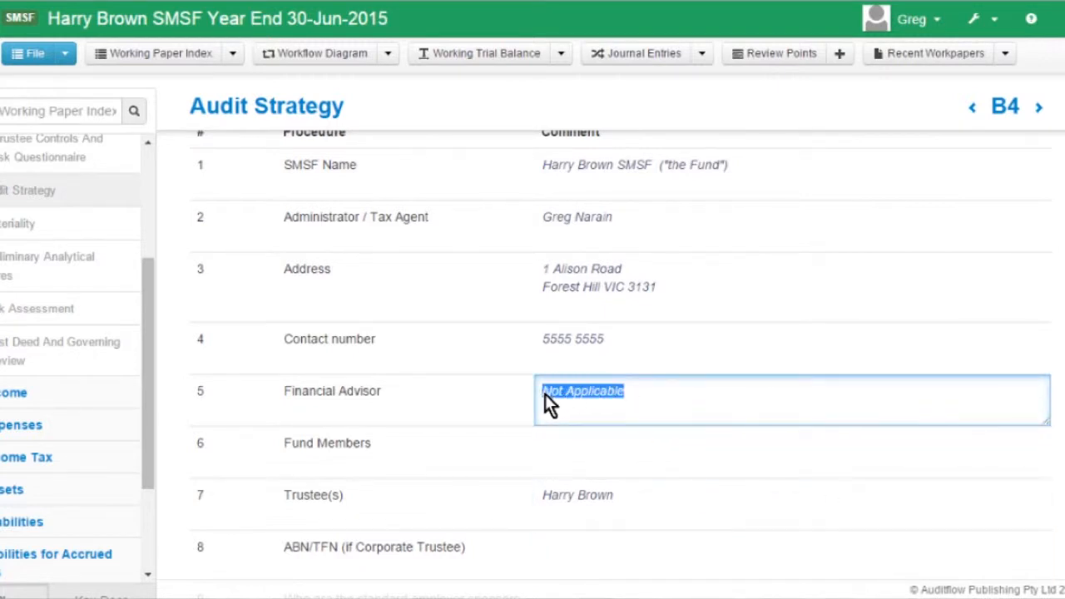
click(648, 397)
- Delete the Fund Information procedure about standard employer sponsors for each member in Edit Mode, and exit Edit Mode
scroll(653, 387, down, 3)
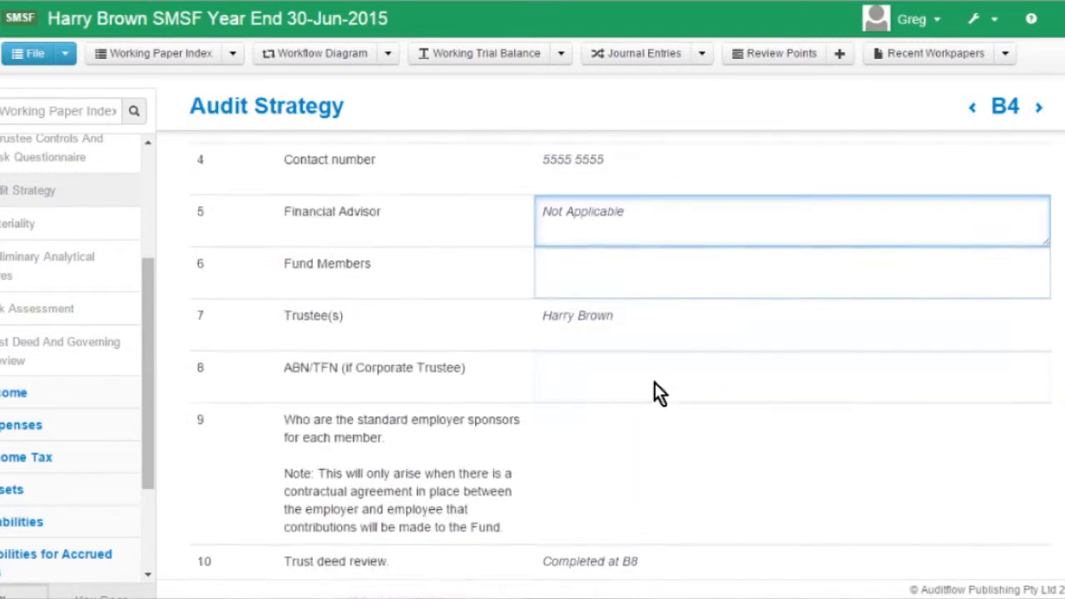
drag(503, 438, 273, 333)
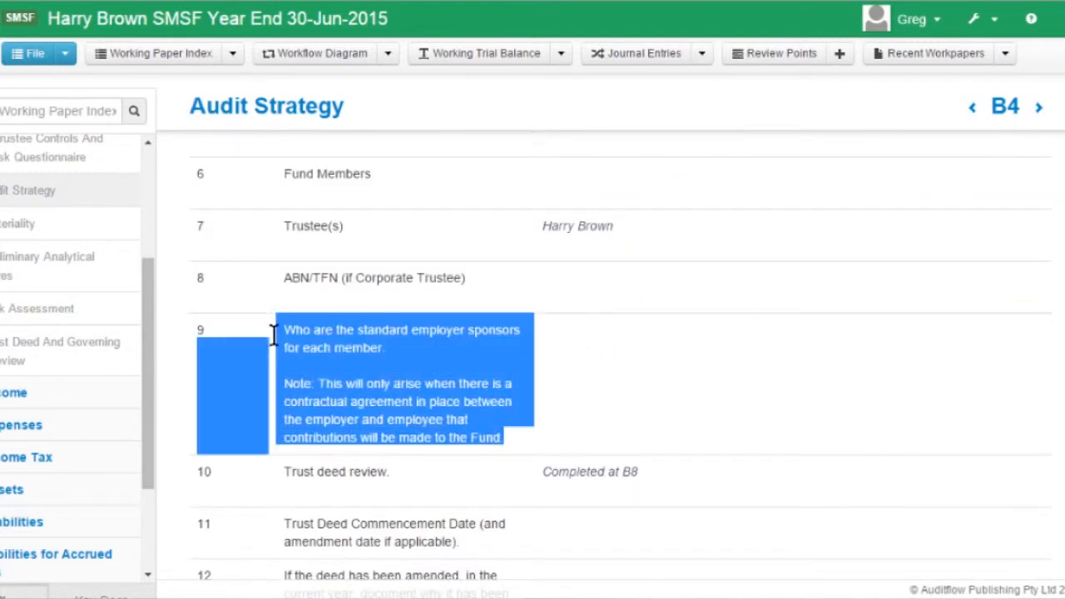
click(609, 353)
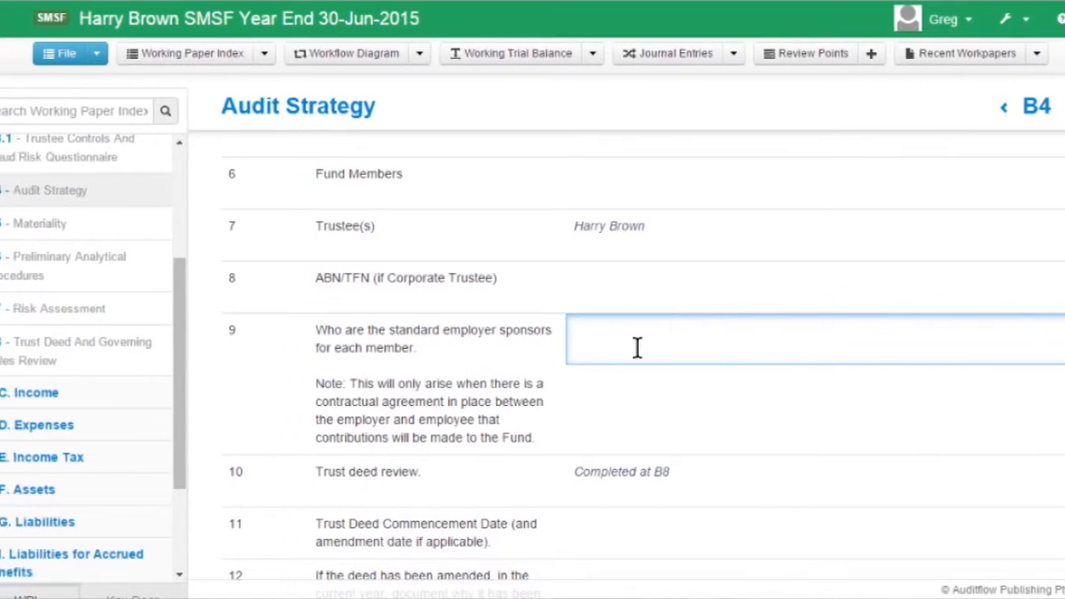
click(124, 54)
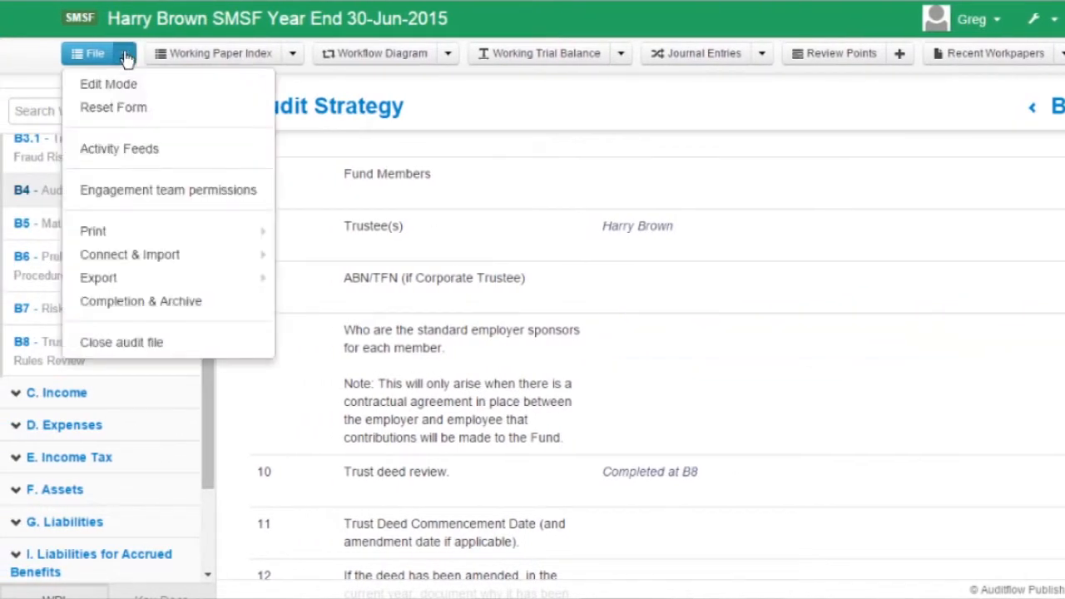
click(114, 83)
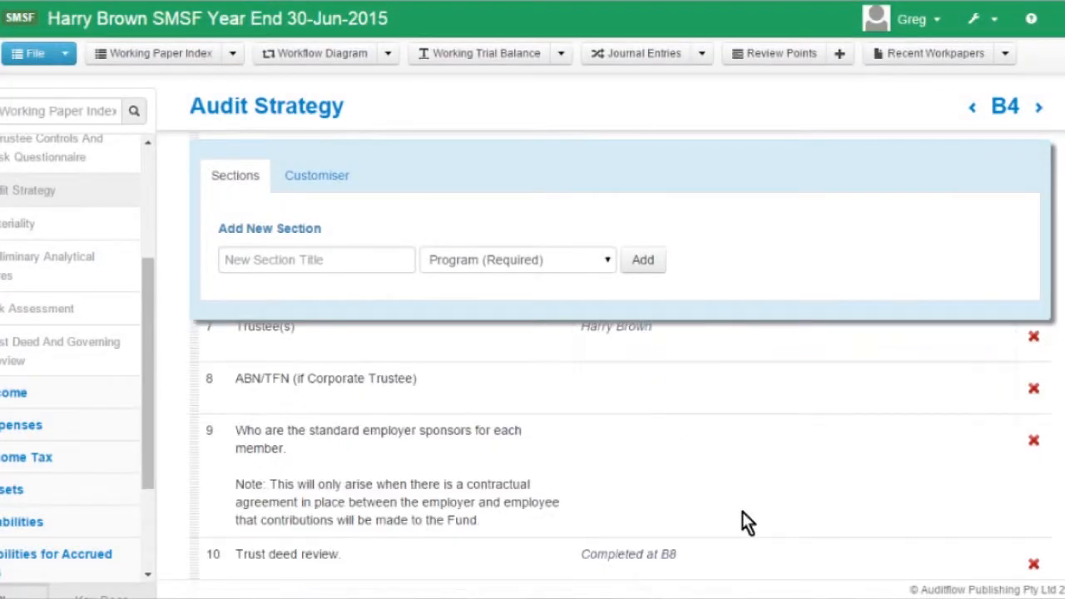
click(1034, 441)
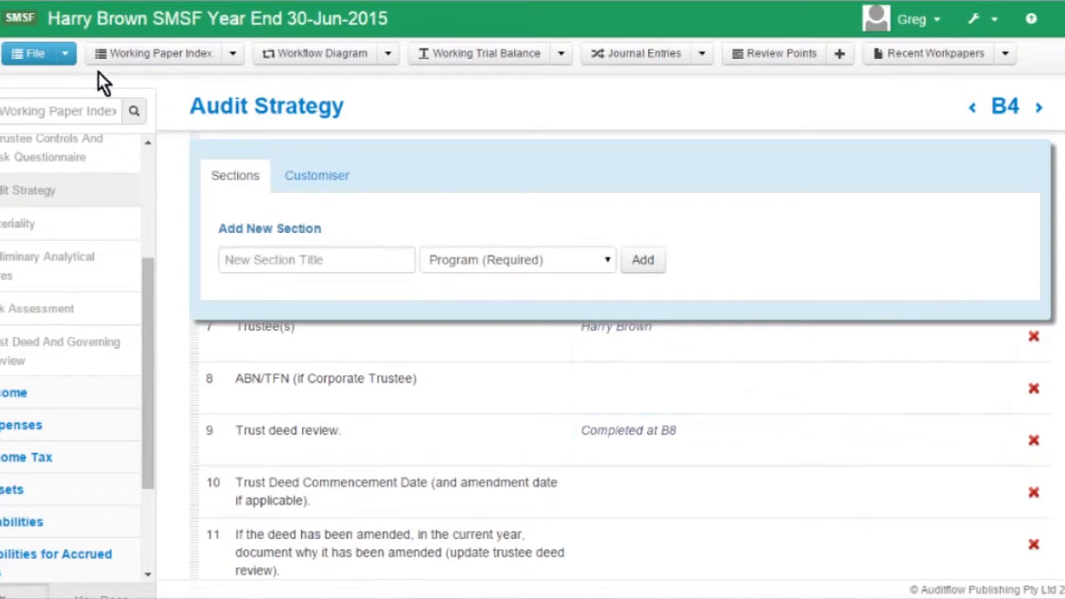
click(64, 55)
click(58, 81)
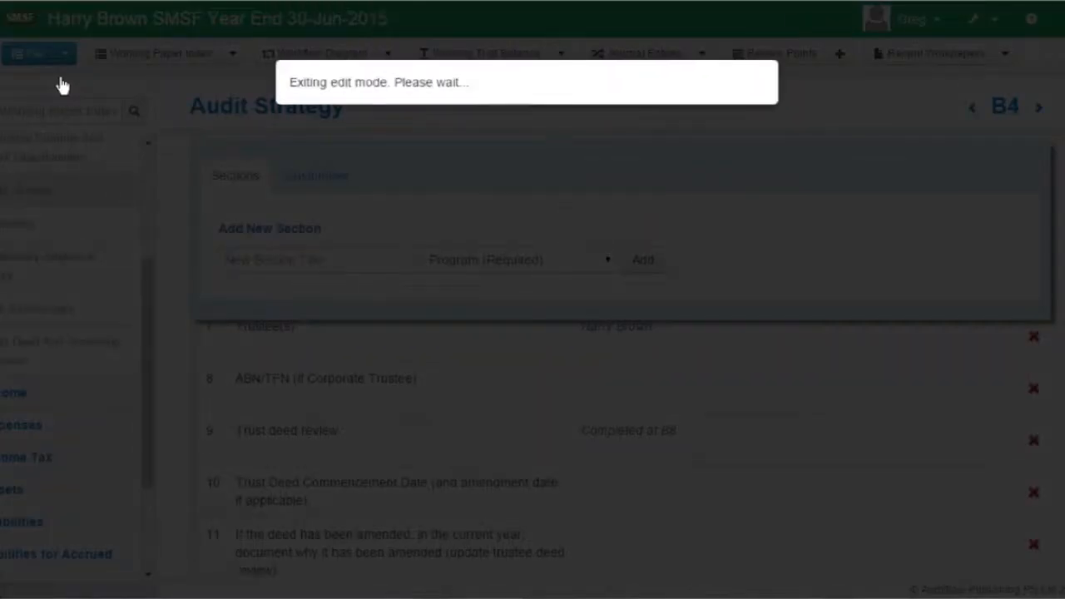
- Review the sections on preliminary engagement activities, Reporting Requirements, Reporting Material Issues and the preliminary understanding of the control environment
scroll(366, 247, up, 3)
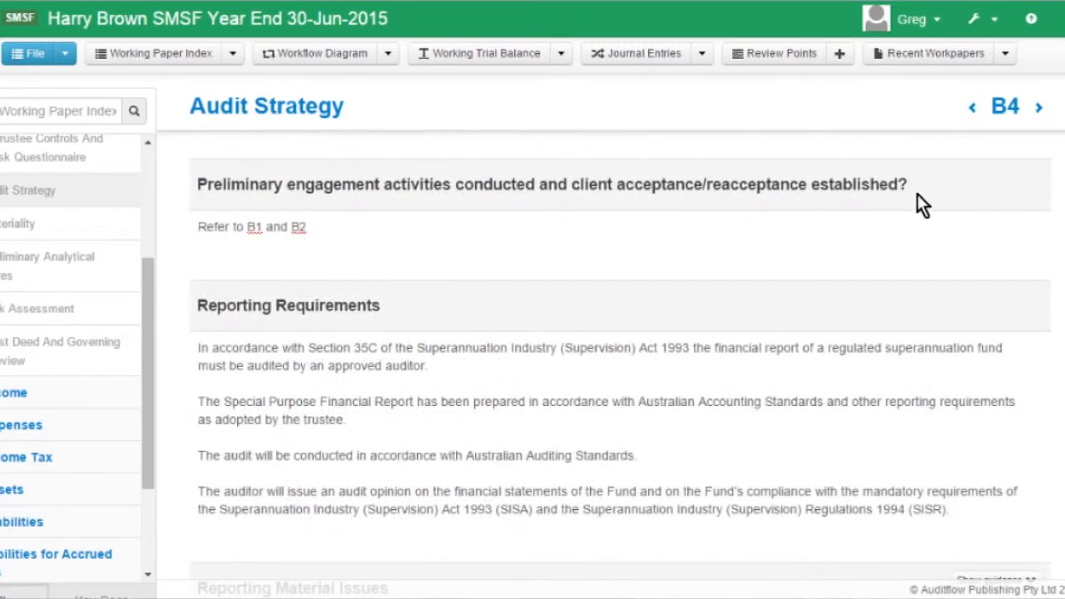
click(615, 218)
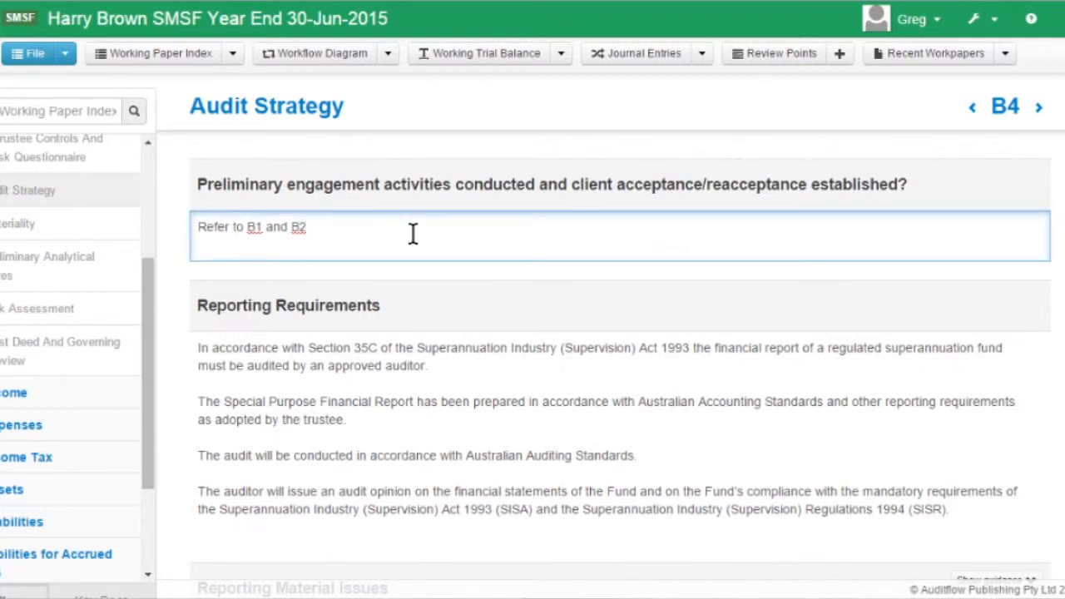
click(417, 186)
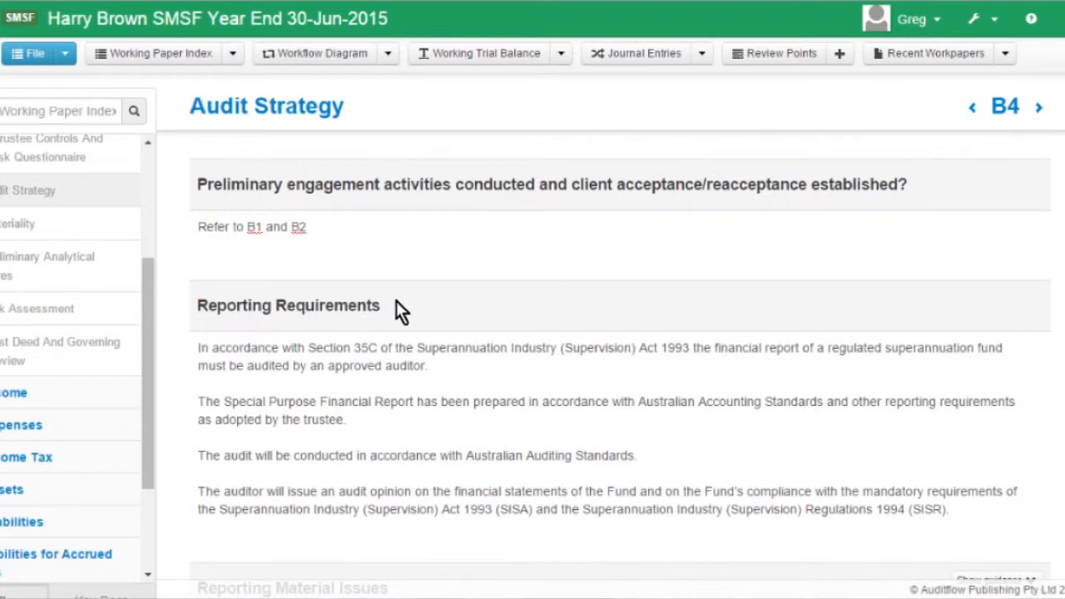
scroll(400, 299, down, 5)
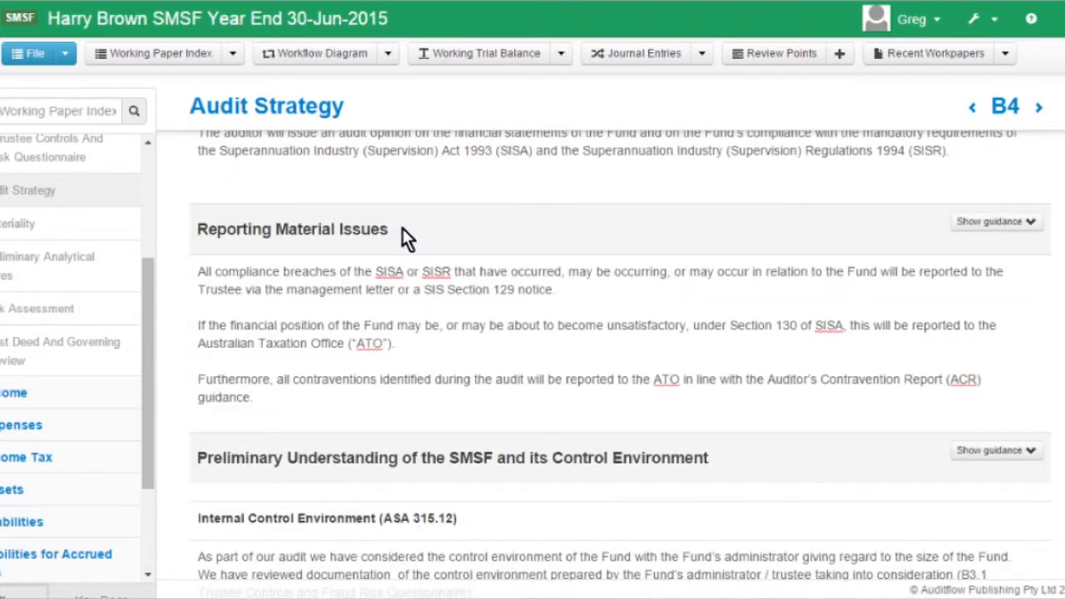
scroll(409, 237, down, 2)
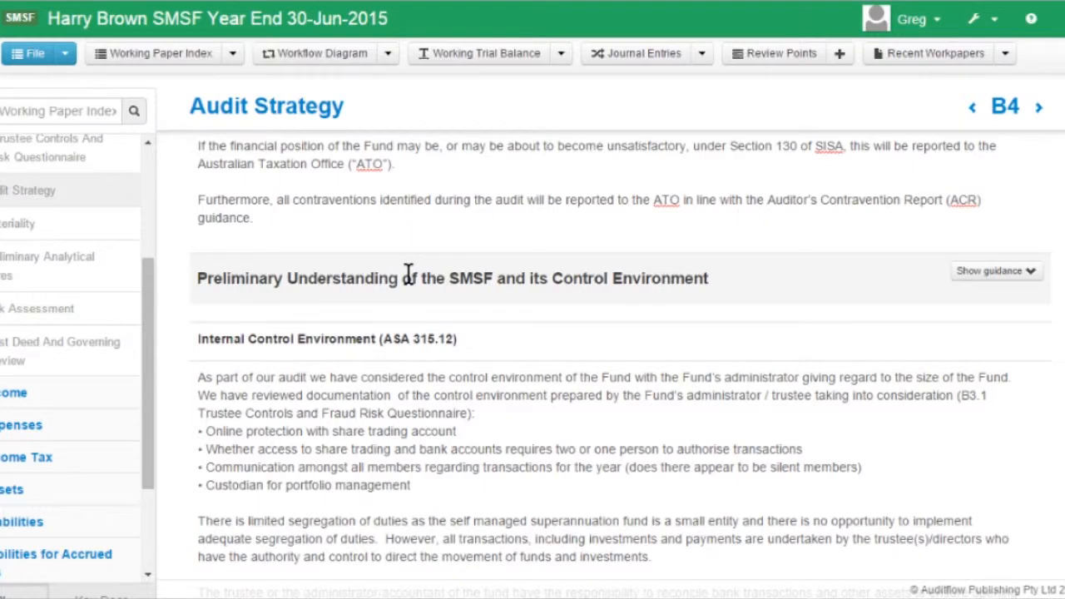
- Review the Audit Strategy's internal control procedures, fraud discussion, going concern section, and legal and regulatory obligations
scroll(409, 274, down, 8)
scroll(414, 264, down, 20)
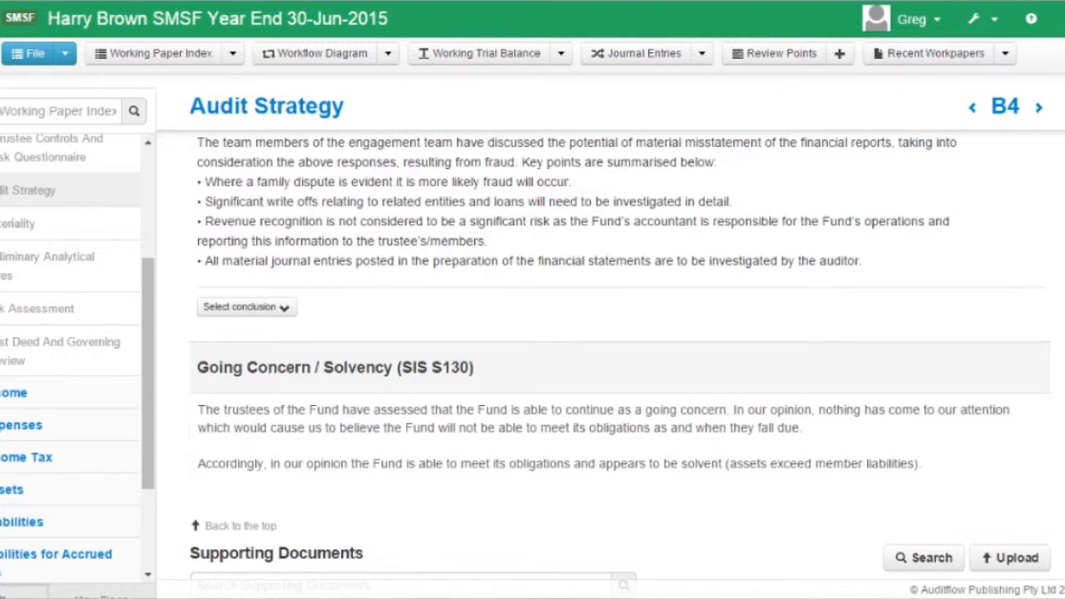
scroll(654, 431, up, 15)
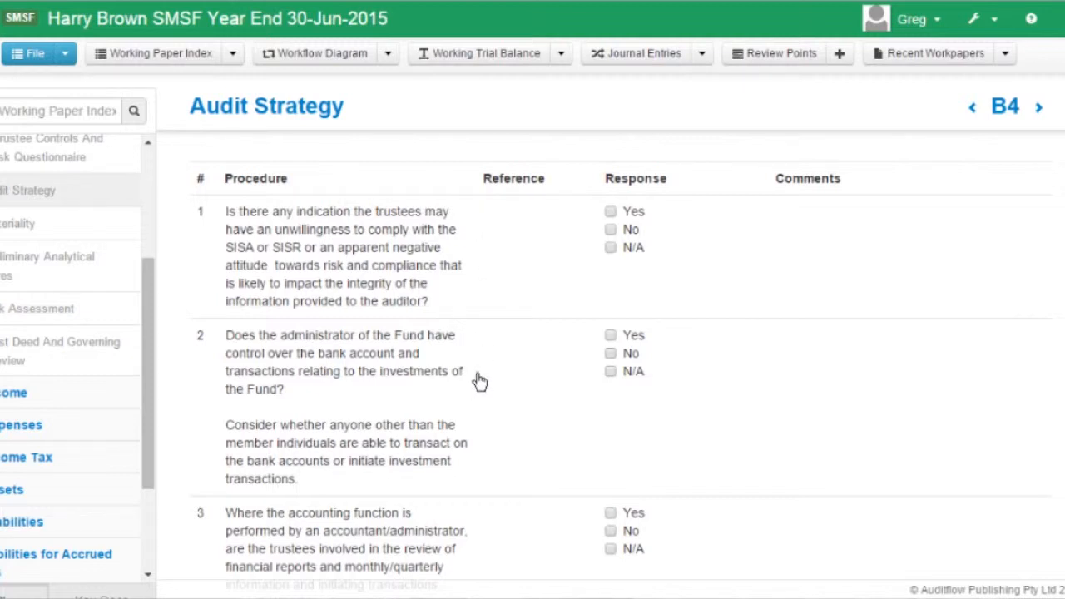
scroll(479, 374, down, 2)
scroll(479, 370, down, 10)
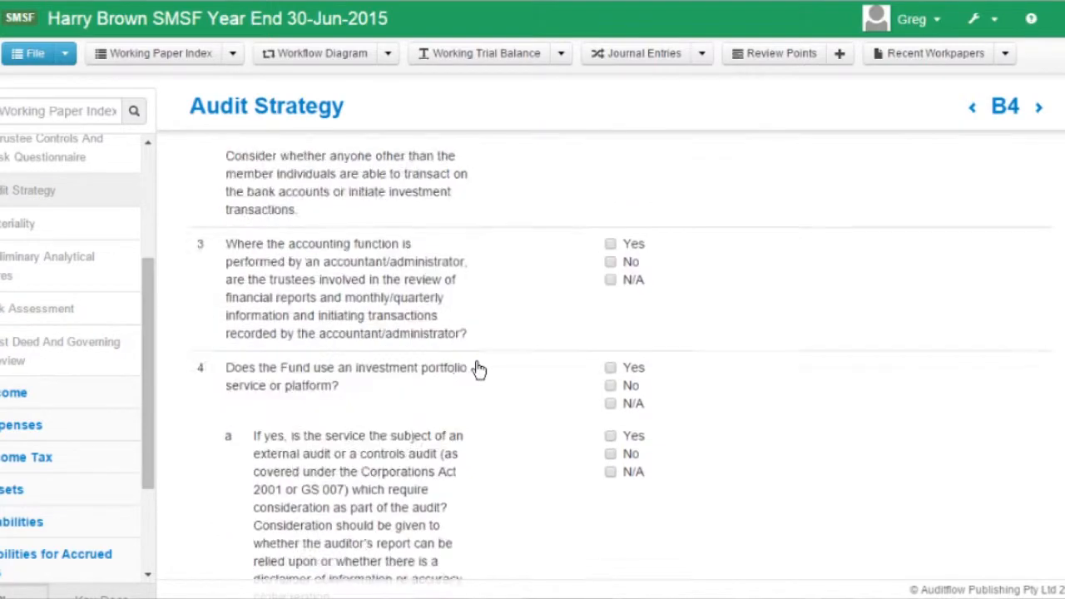
scroll(480, 371, down, 3)
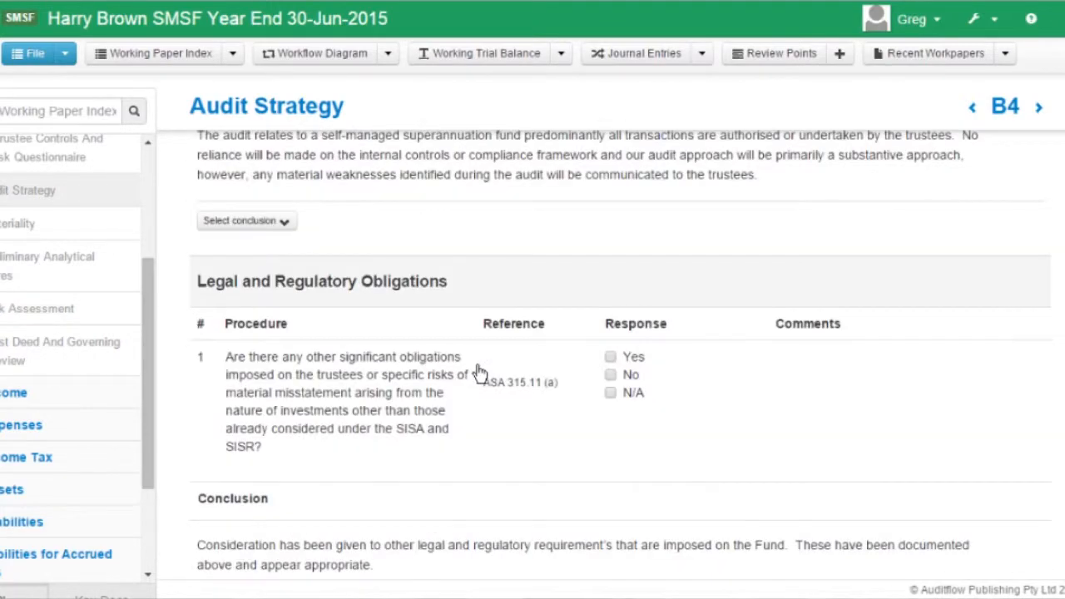
scroll(481, 373, up, 11)
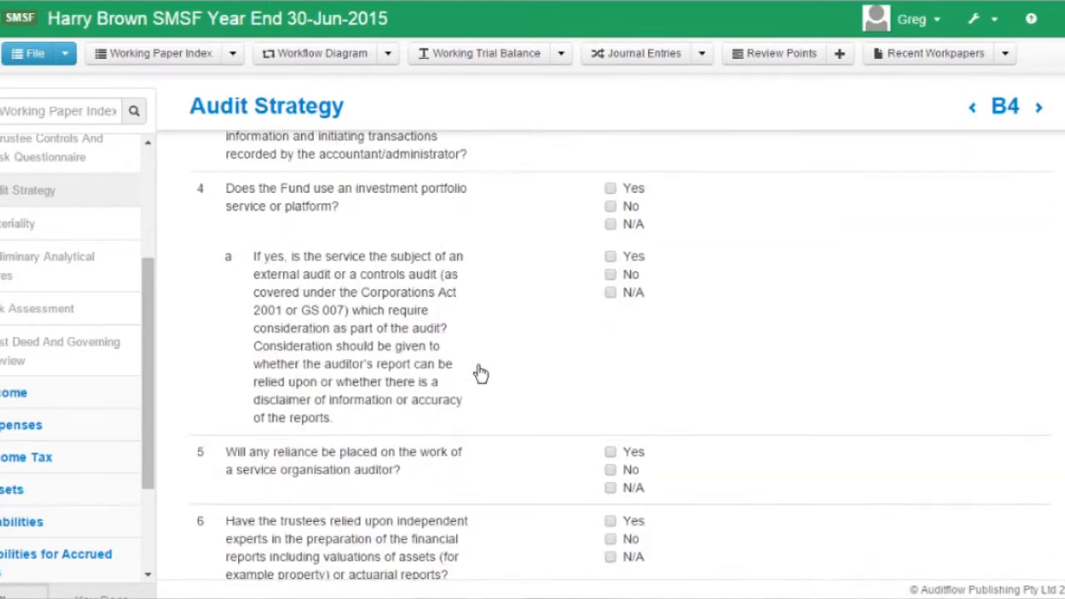
scroll(481, 373, up, 1)
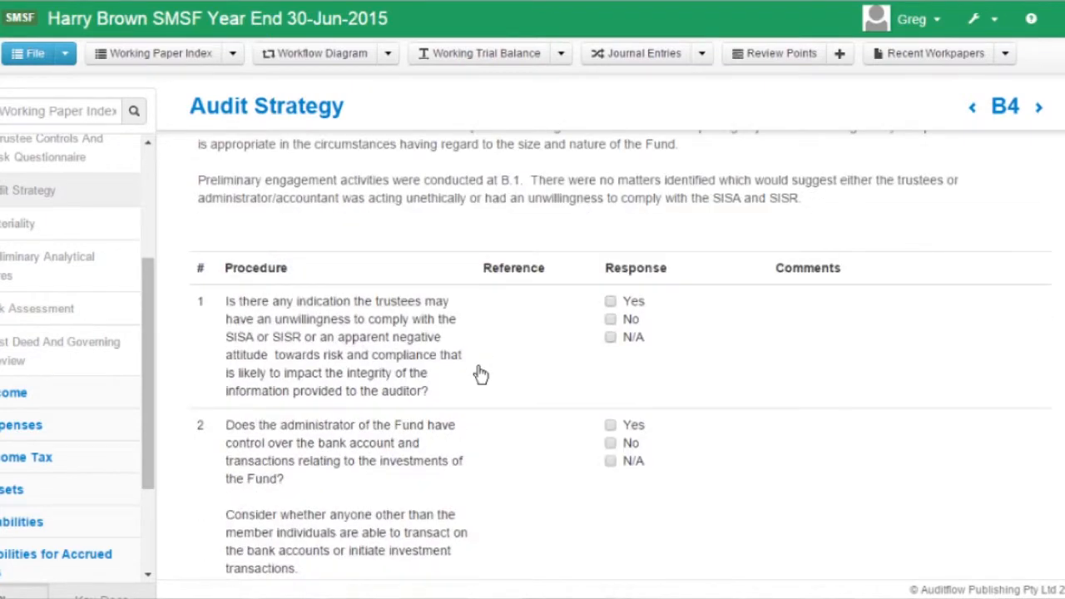
- Answer No to the first three control environment procedures, on trustee unwillingness to comply, administrator control over the bank account, and trustee review of reports
click(611, 321)
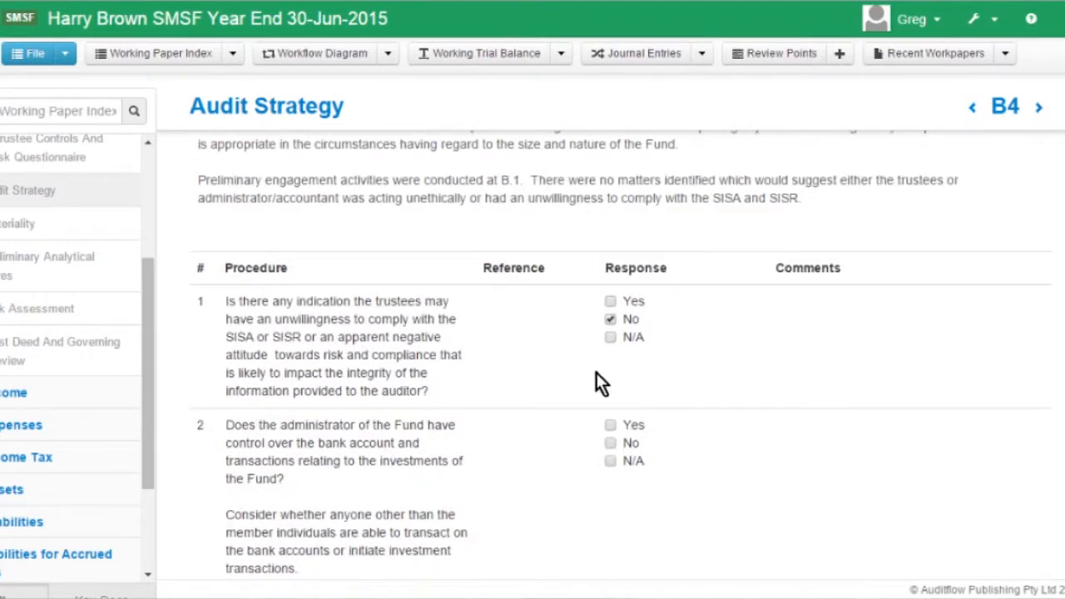
click(611, 445)
scroll(607, 446, down, 3)
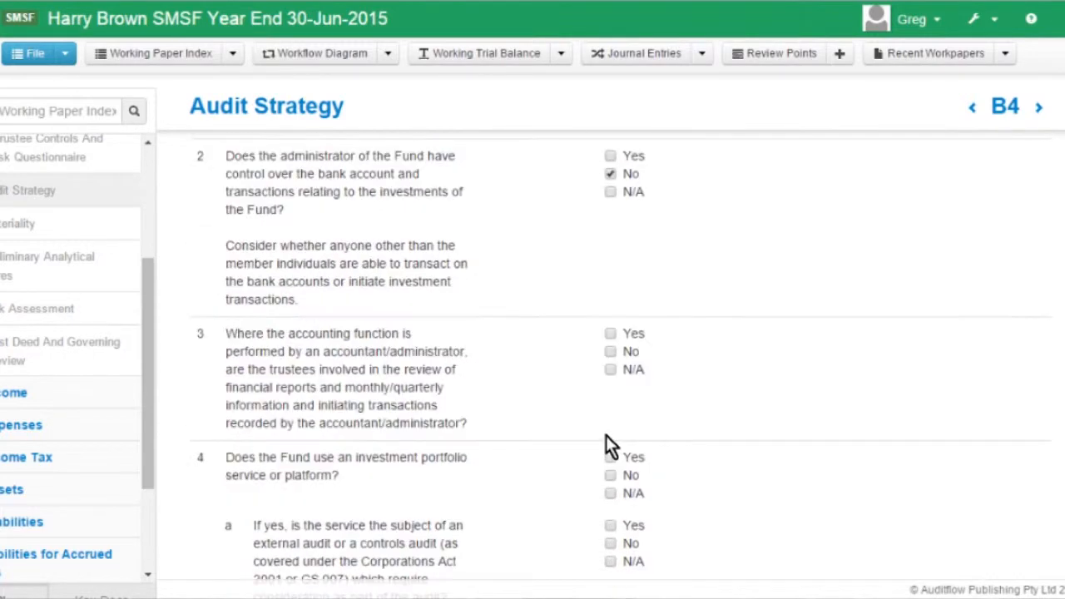
click(611, 351)
- Open the B5 Materiality workpaper and review its benchmarks and the materiality for the financial statements as a whole
scroll(611, 360, up, 7)
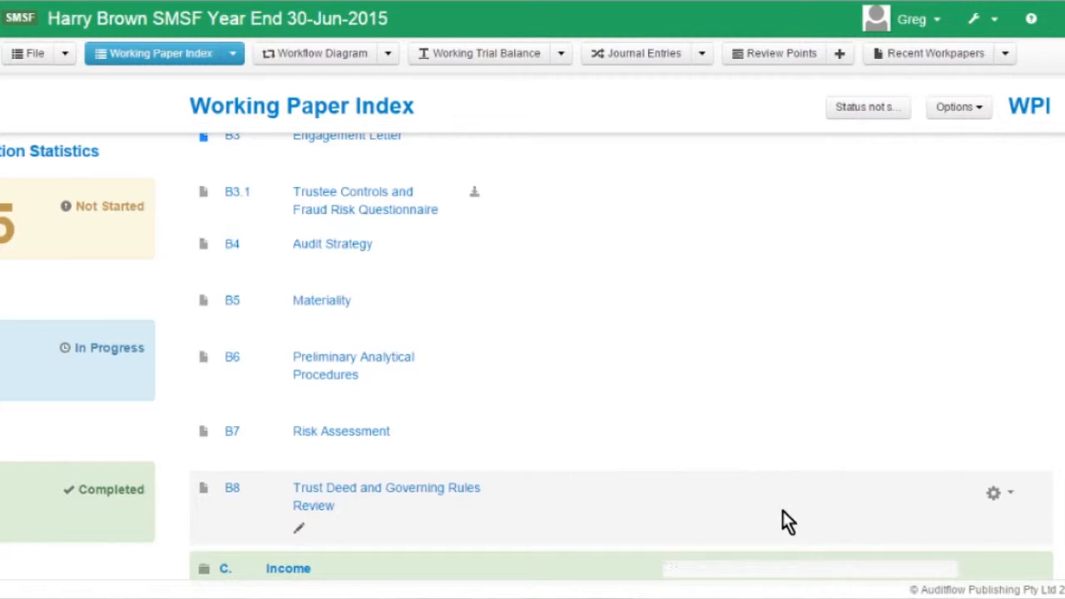
click(322, 304)
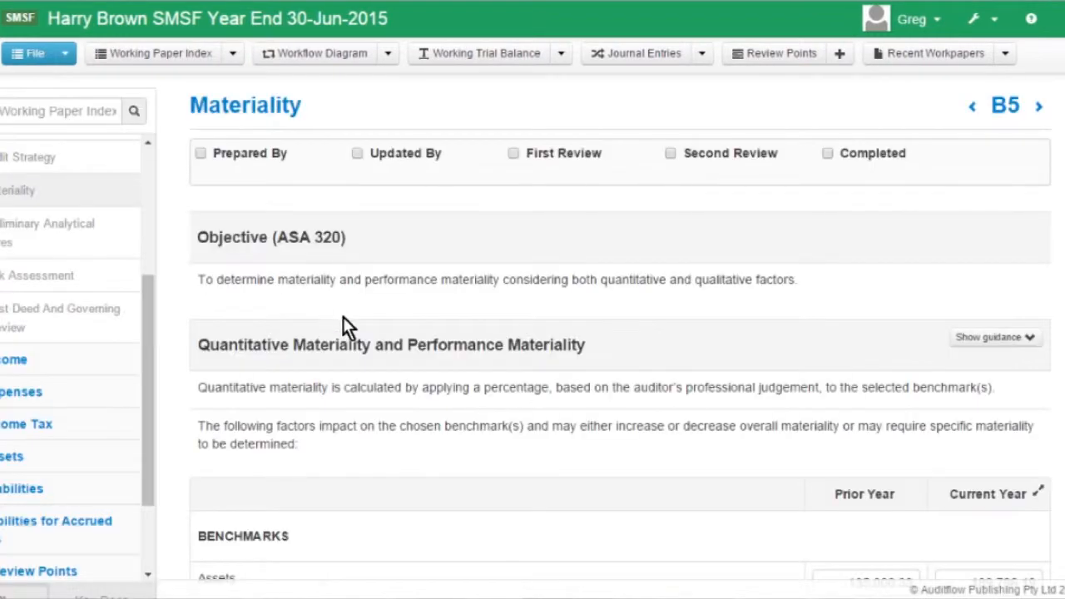
scroll(341, 320, down, 5)
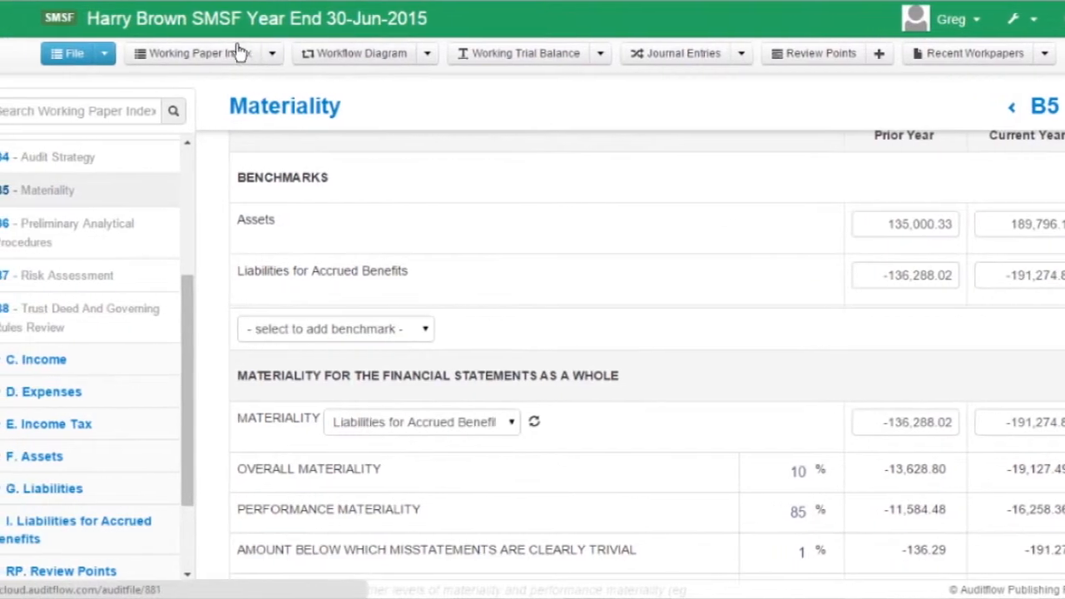
- Open the B6 Preliminary Analytical Procedures workpaper and review the prior year comparison of the profit and loss accounts
click(65, 237)
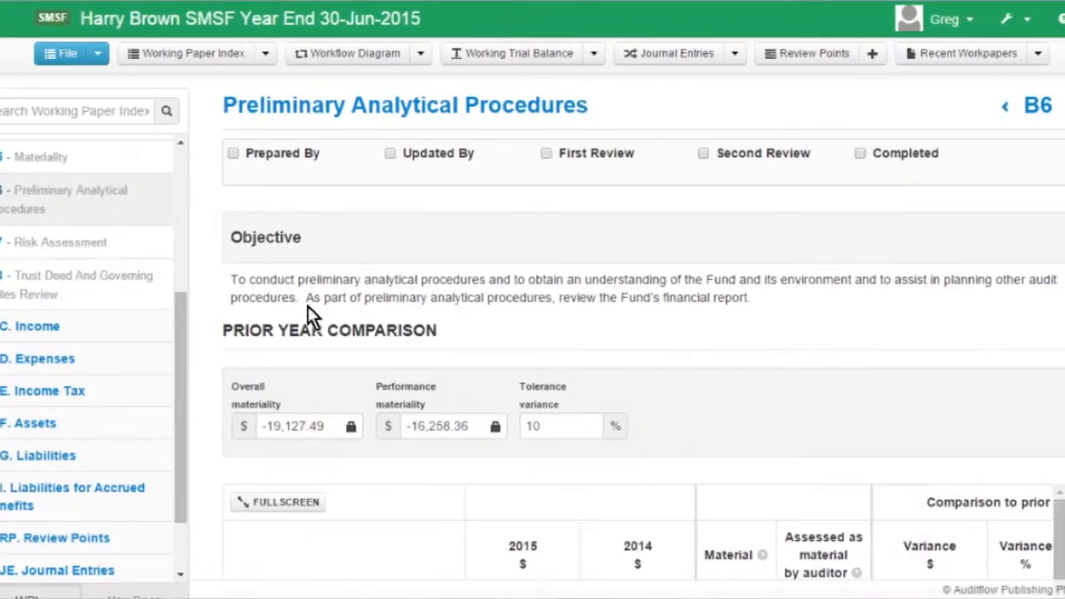
scroll(344, 320, down, 1)
scroll(345, 321, down, 4)
click(422, 232)
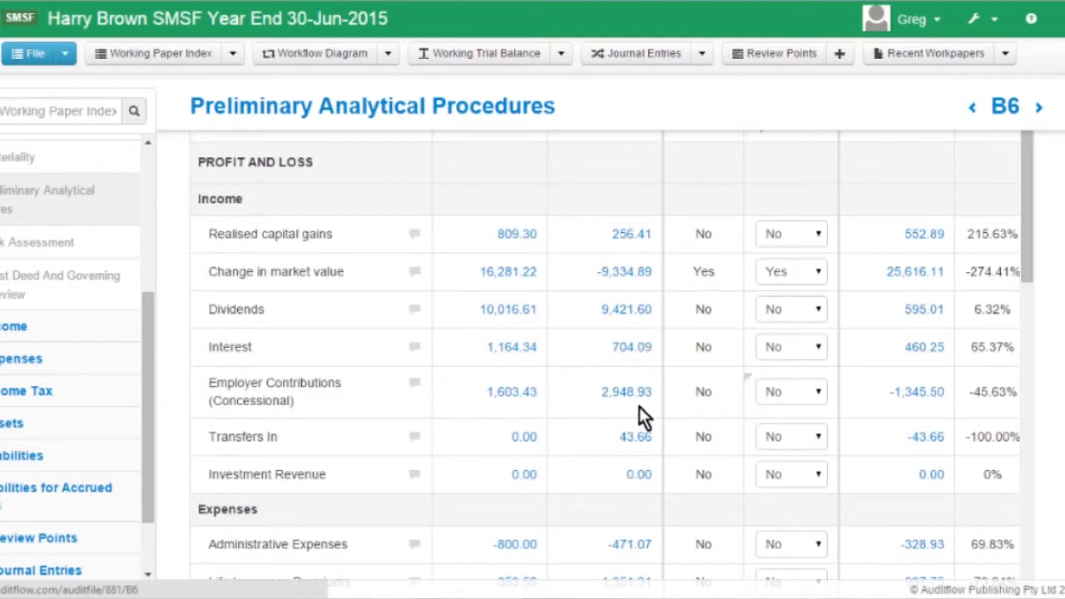
- Open the B7 Risk Assessment workpaper and look through its Financial Statements Risks table
click(41, 242)
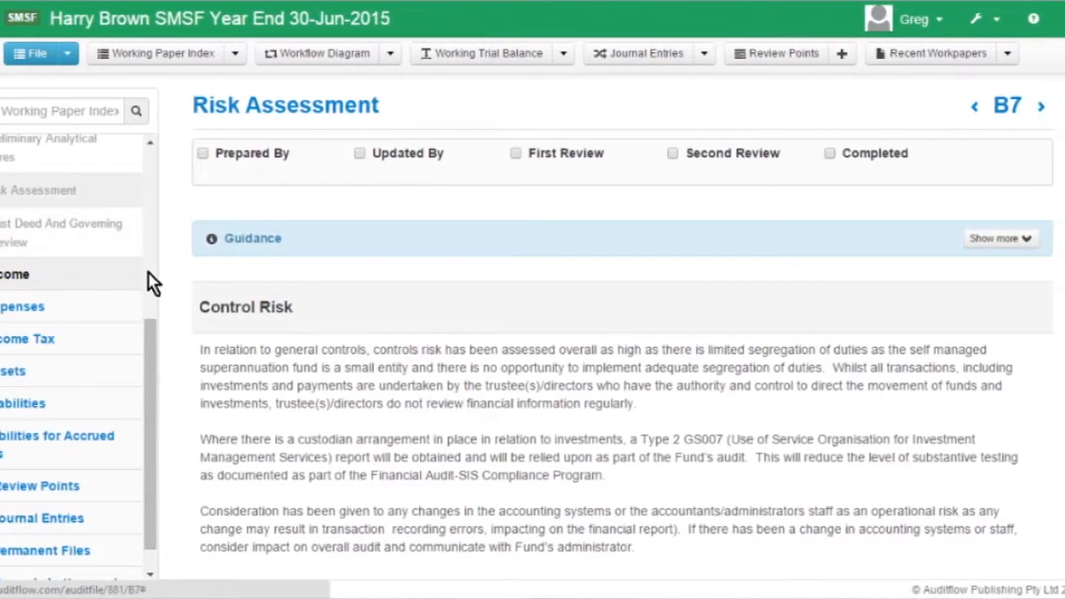
scroll(402, 352, down, 10)
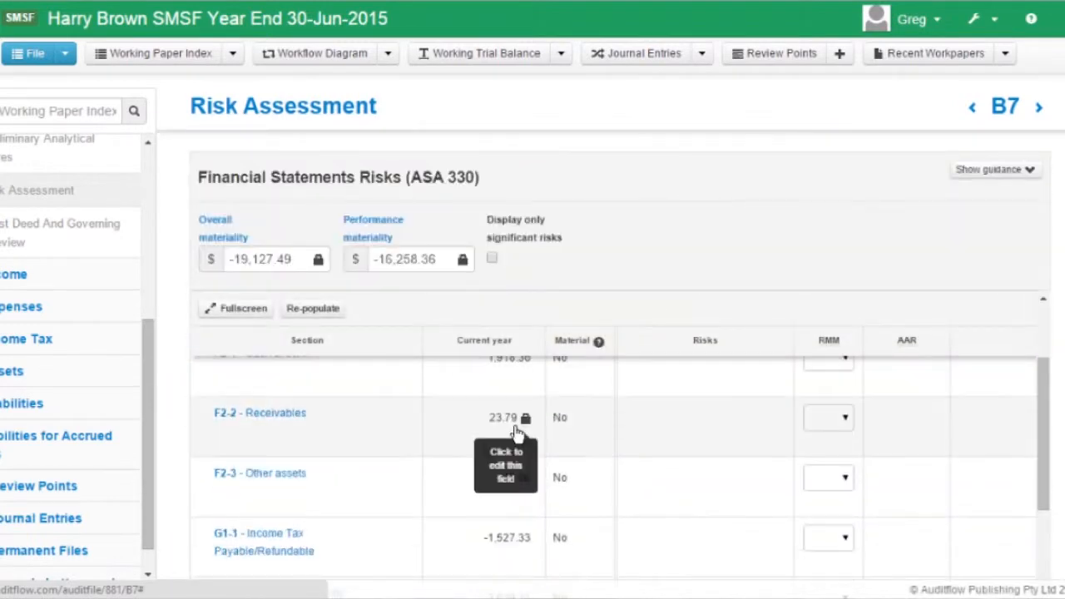
scroll(508, 536, down, 6)
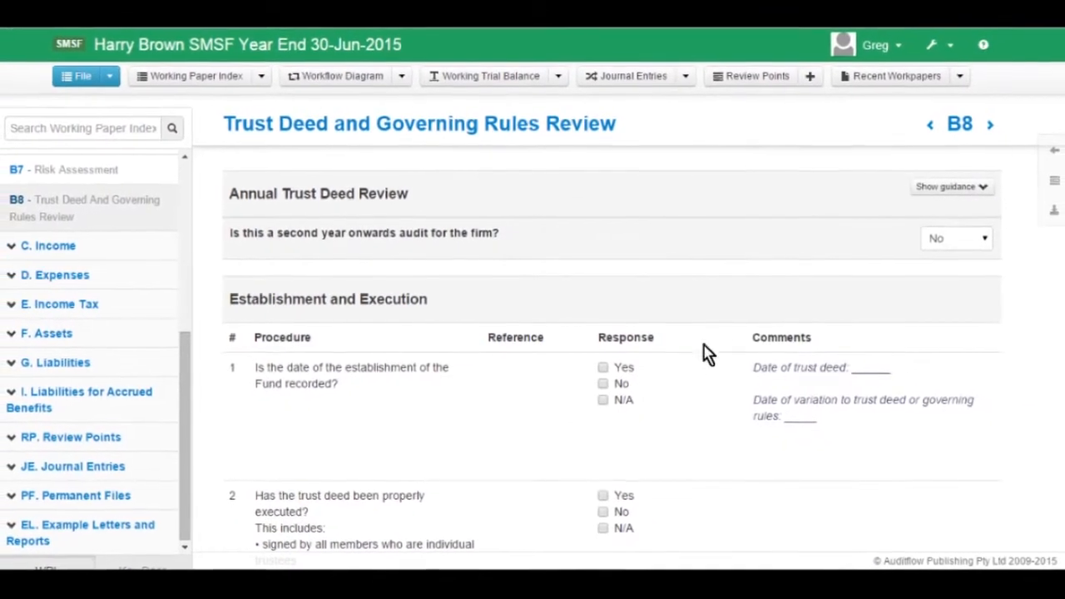
- In the B8 Trust Deed review, answer Yes to the Fund's establishment date being recorded and go through the procedures up to Benefit Payments
click(680, 380)
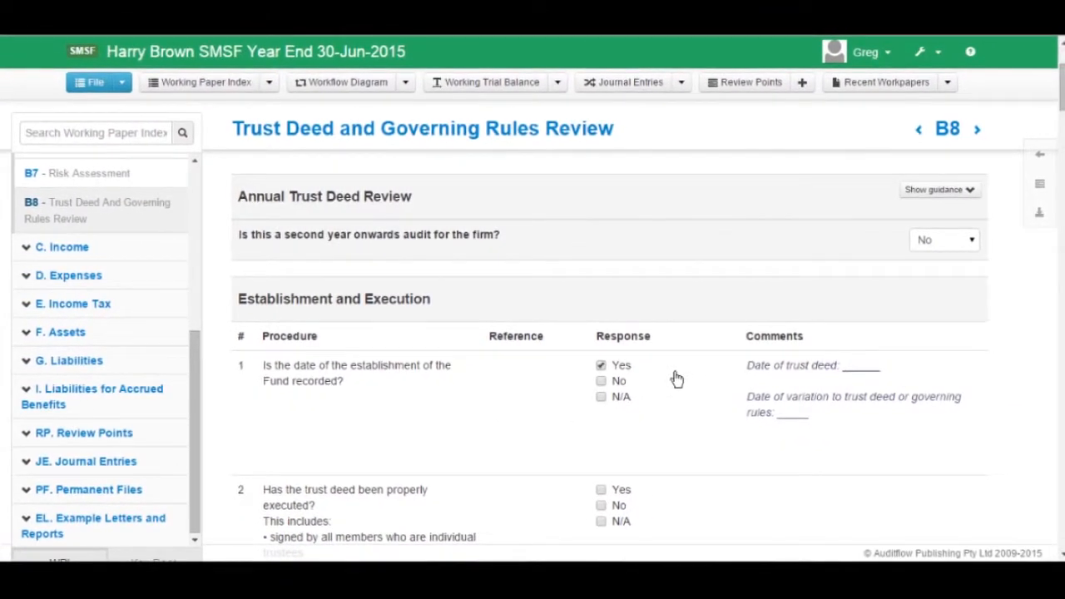
scroll(677, 378, down, 1)
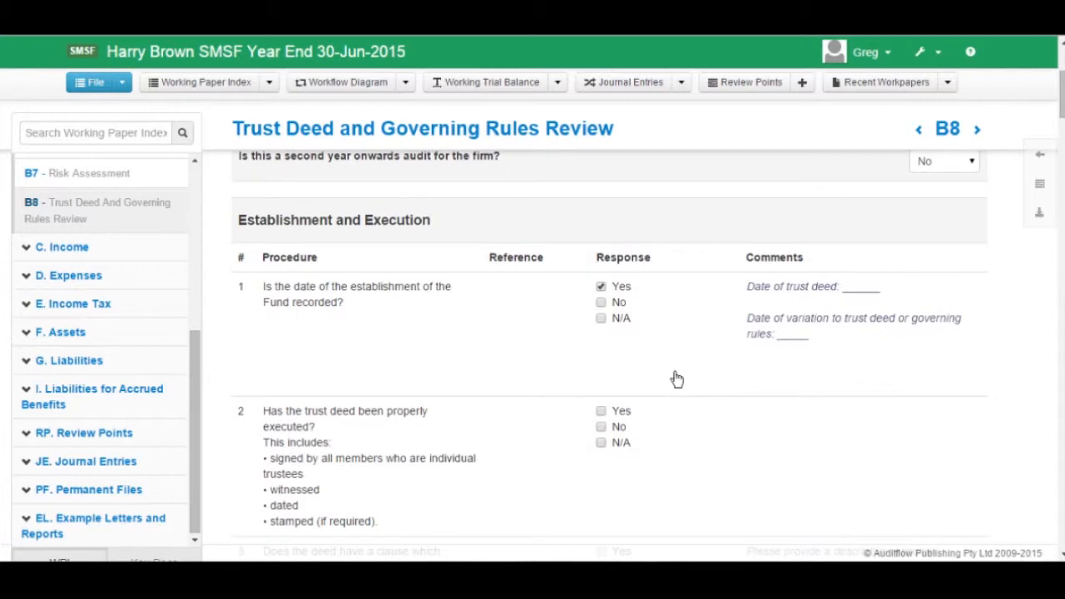
scroll(676, 379, down, 2)
scroll(677, 379, down, 4)
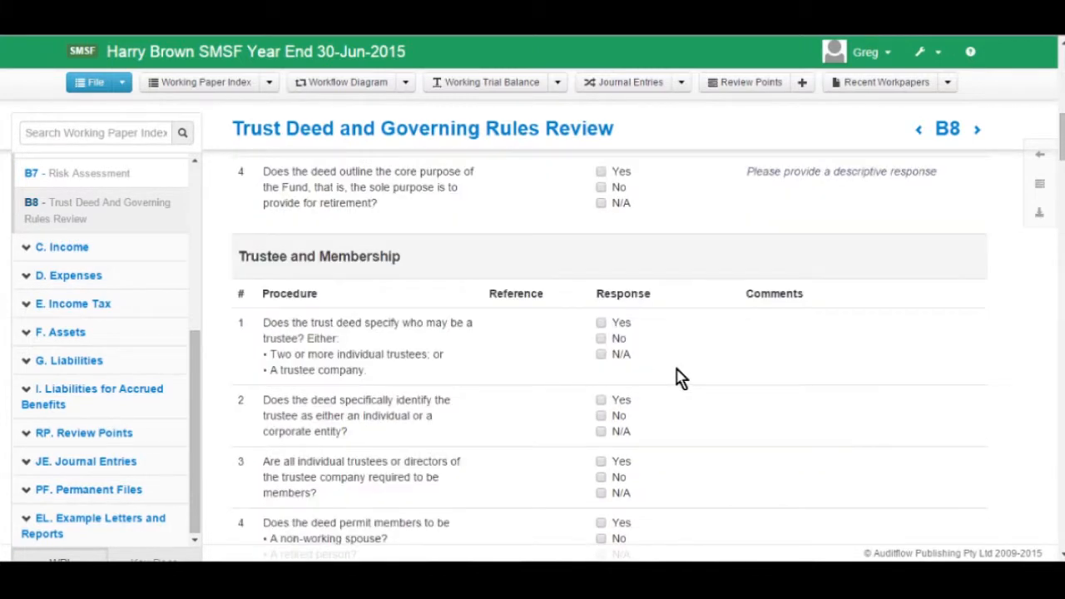
scroll(676, 379, down, 4)
scroll(678, 379, down, 2)
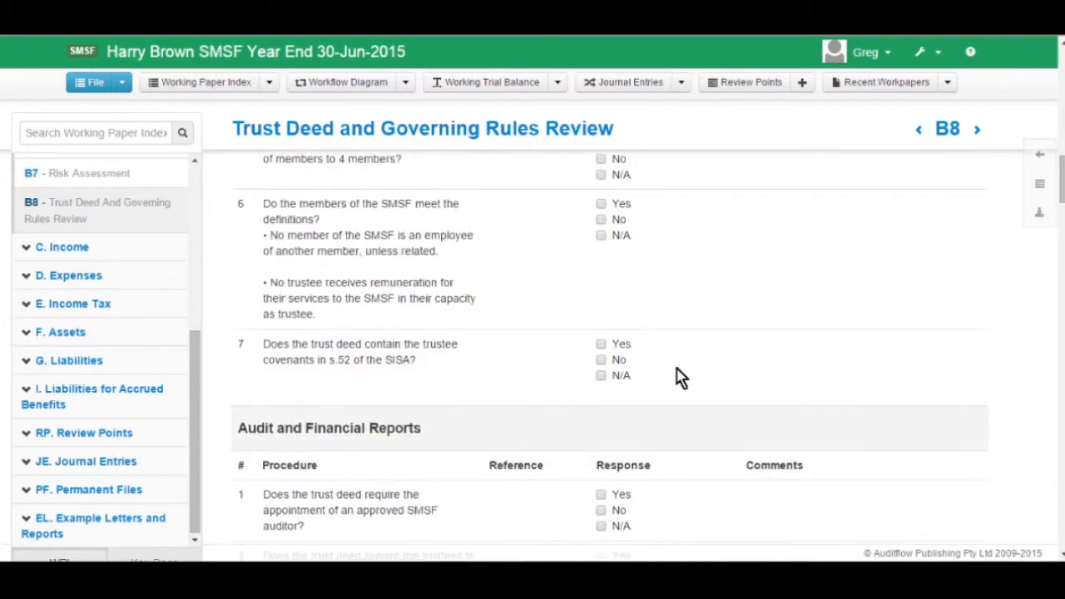
scroll(679, 378, down, 5)
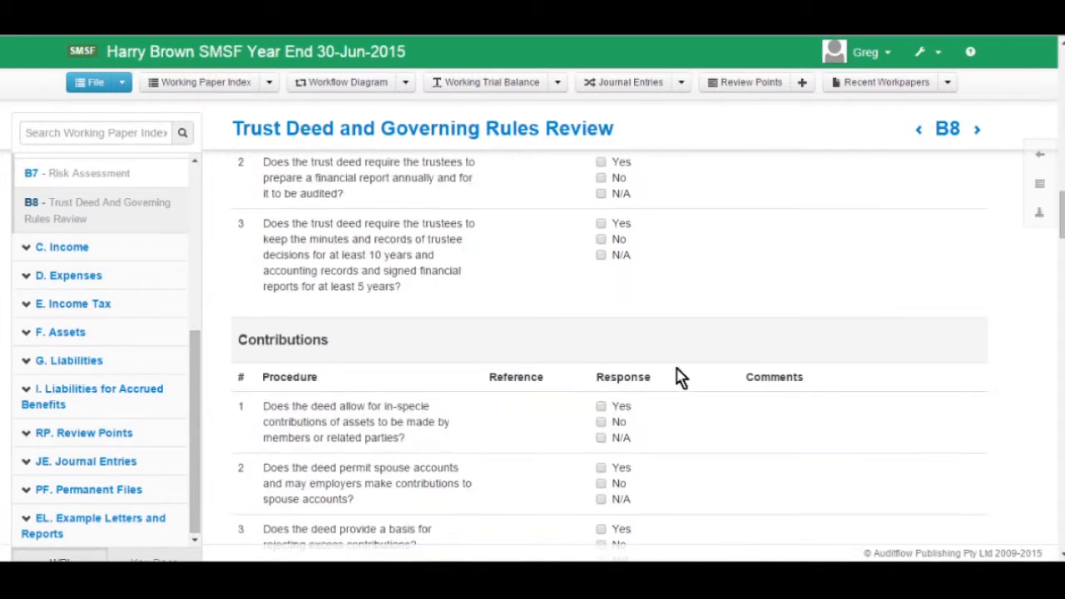
scroll(678, 379, down, 10)
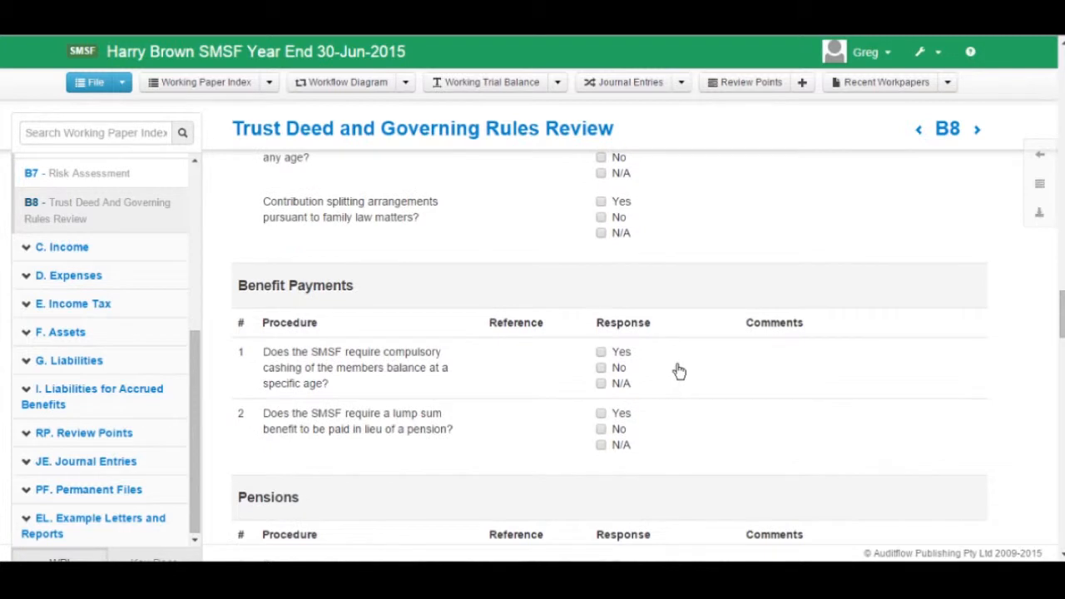
- Mark both Benefit Payments procedures and all four Pensions procedures as N/A in the Trust Deed review
click(601, 384)
click(601, 446)
scroll(606, 433, down, 3)
click(601, 363)
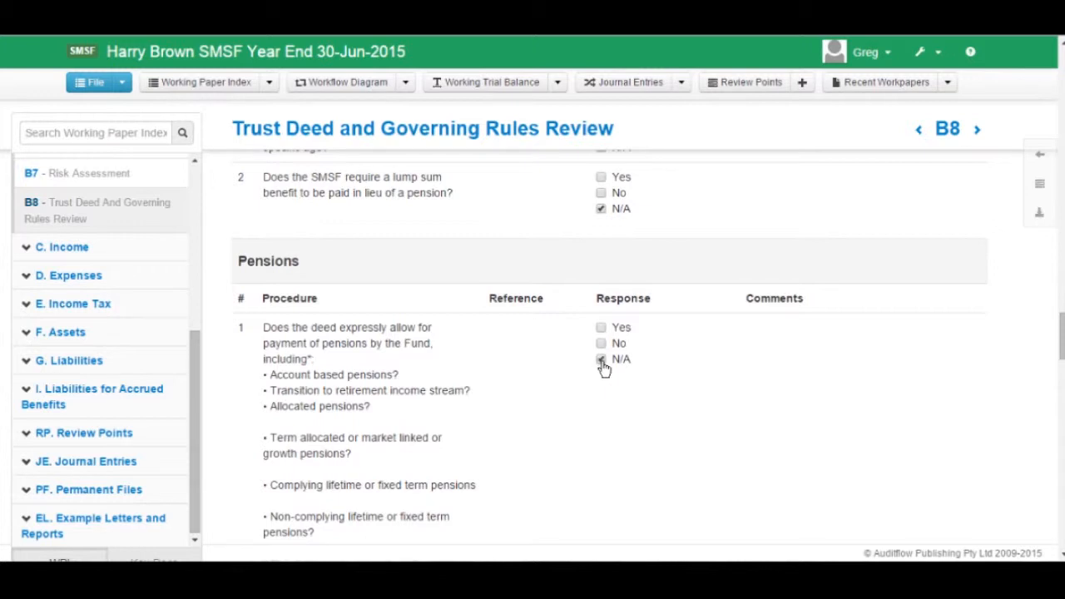
scroll(602, 370, down, 3)
click(600, 437)
click(601, 497)
scroll(605, 493, down, 1)
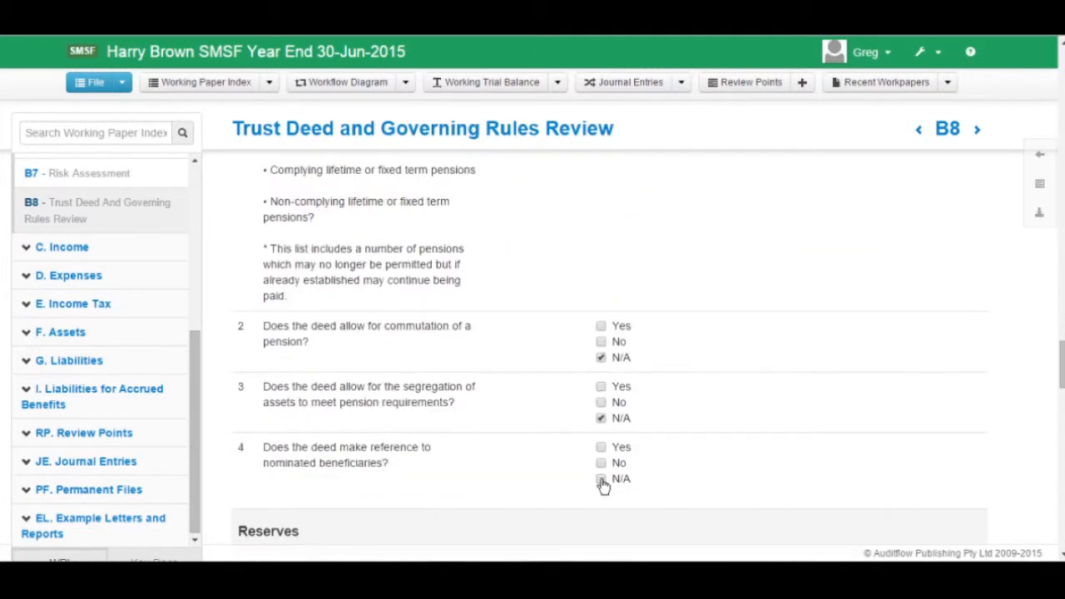
click(601, 481)
- Delete the Pensions procedure about the deed's reference to nominated beneficiaries in Edit Mode, and exit Edit Mode
scroll(719, 442, up, 7)
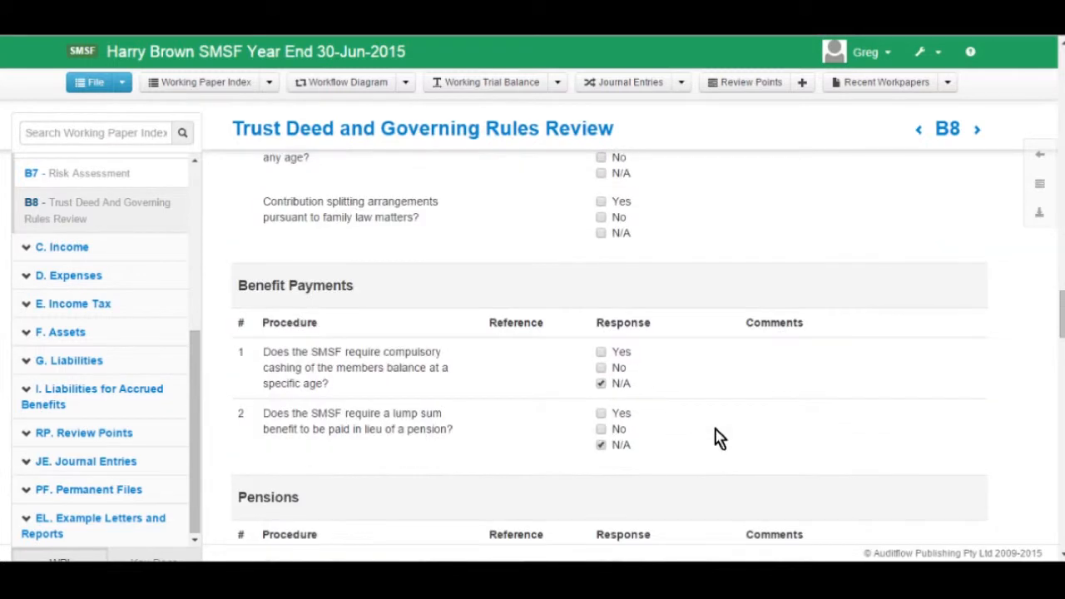
click(122, 82)
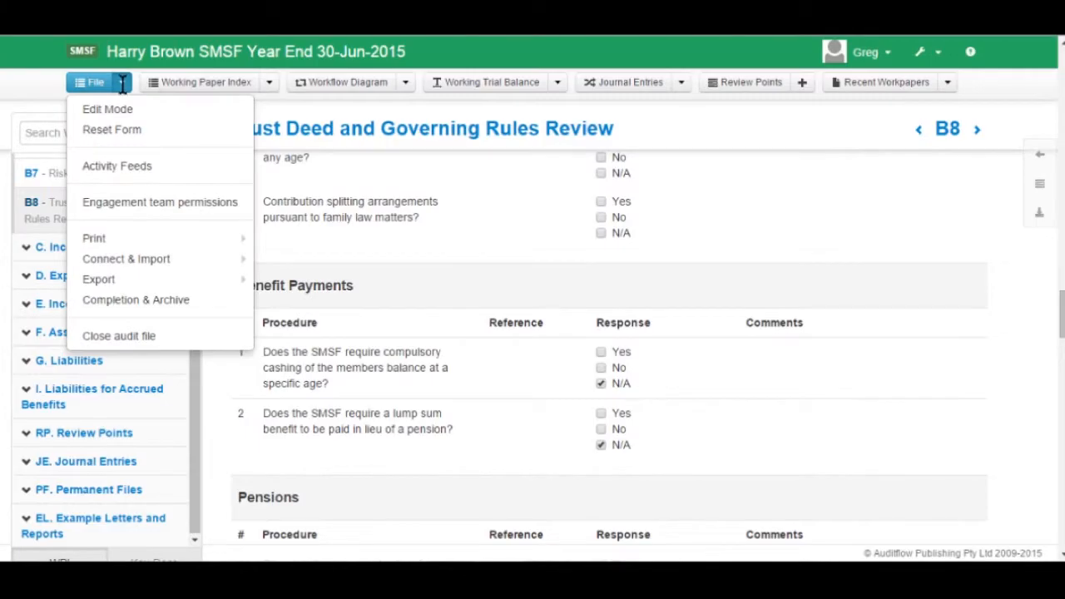
click(119, 112)
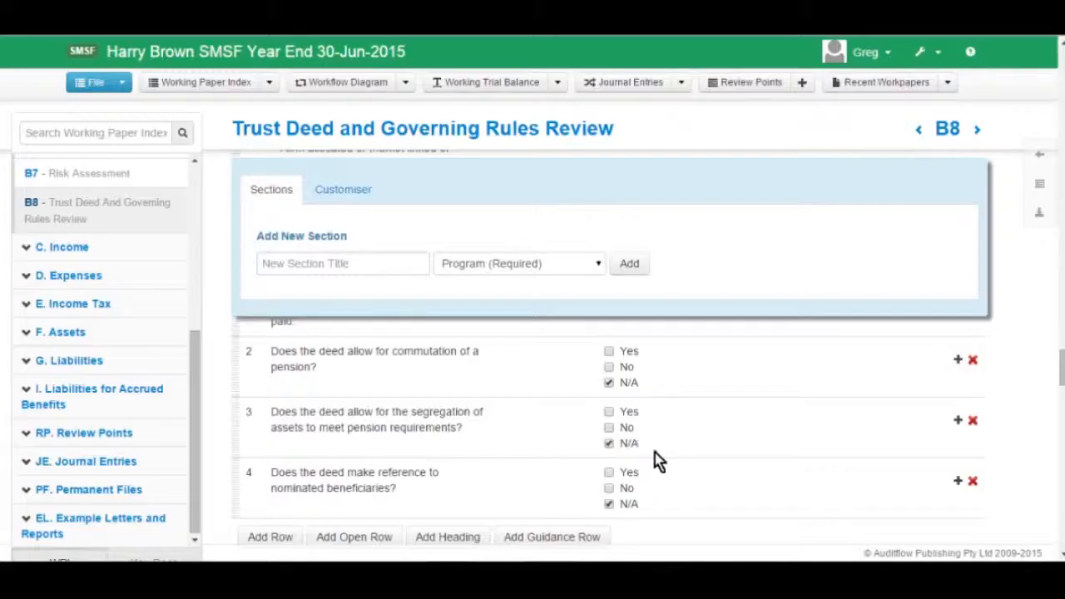
click(972, 481)
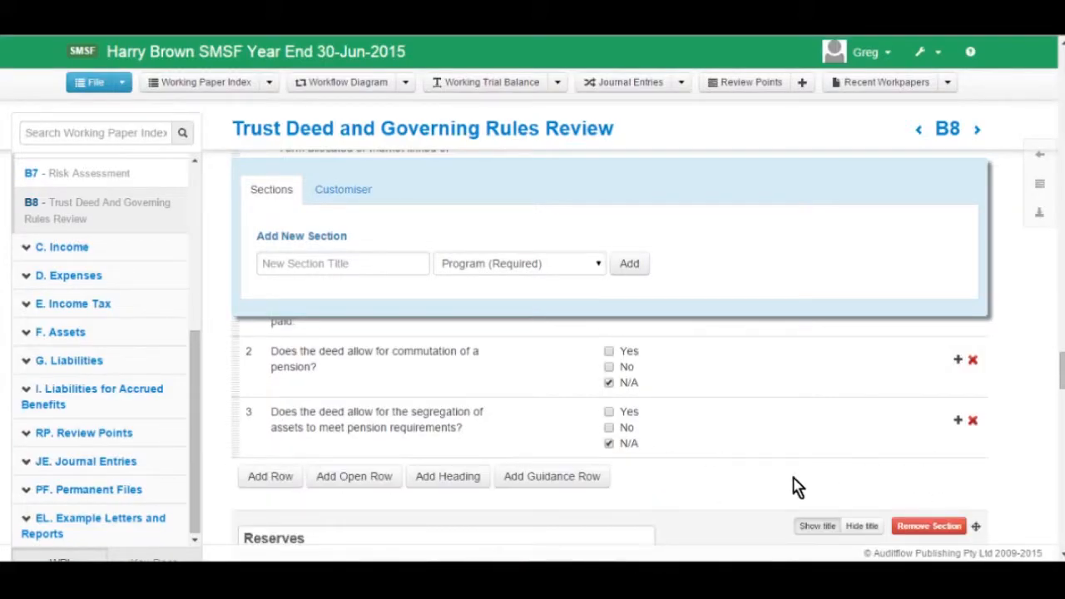
click(122, 82)
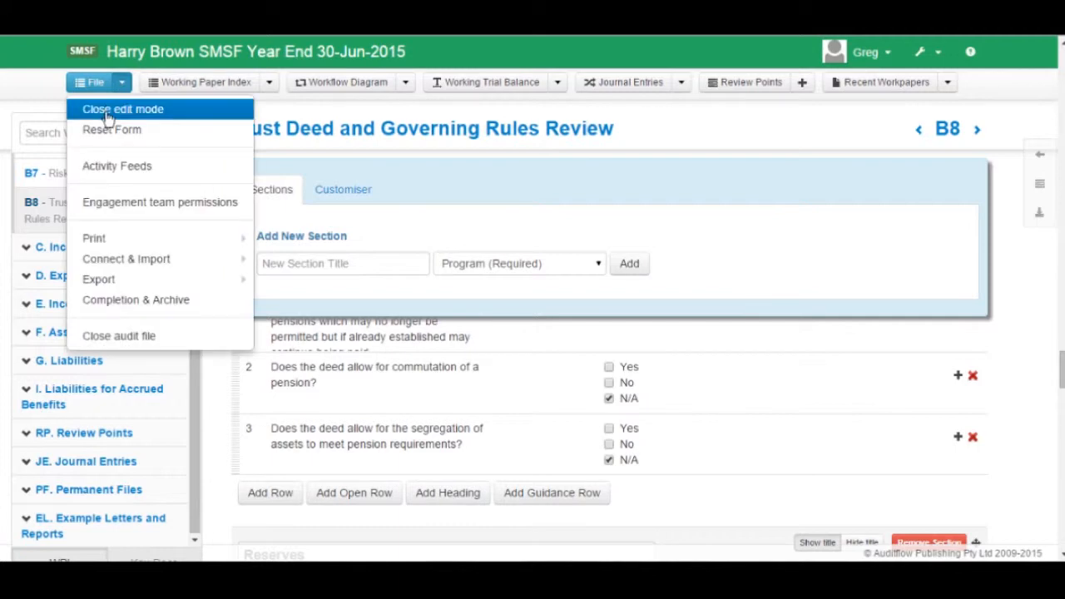
click(108, 116)
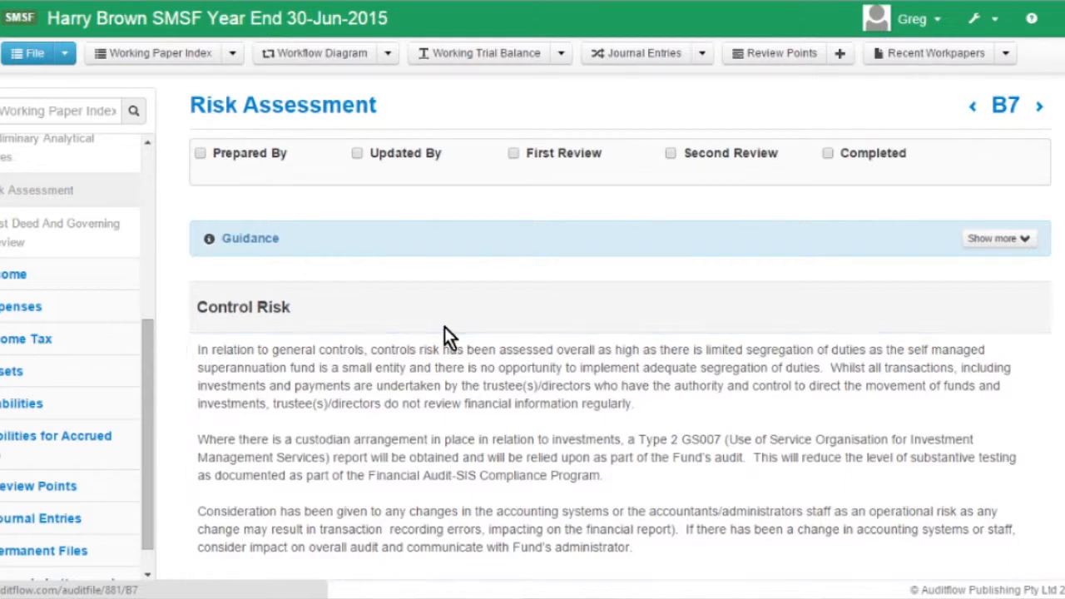
- Classify the Fund's overall risk as Low in the Overall Risk Assessment section of the B7 Risk Assessment
scroll(450, 333, down, 5)
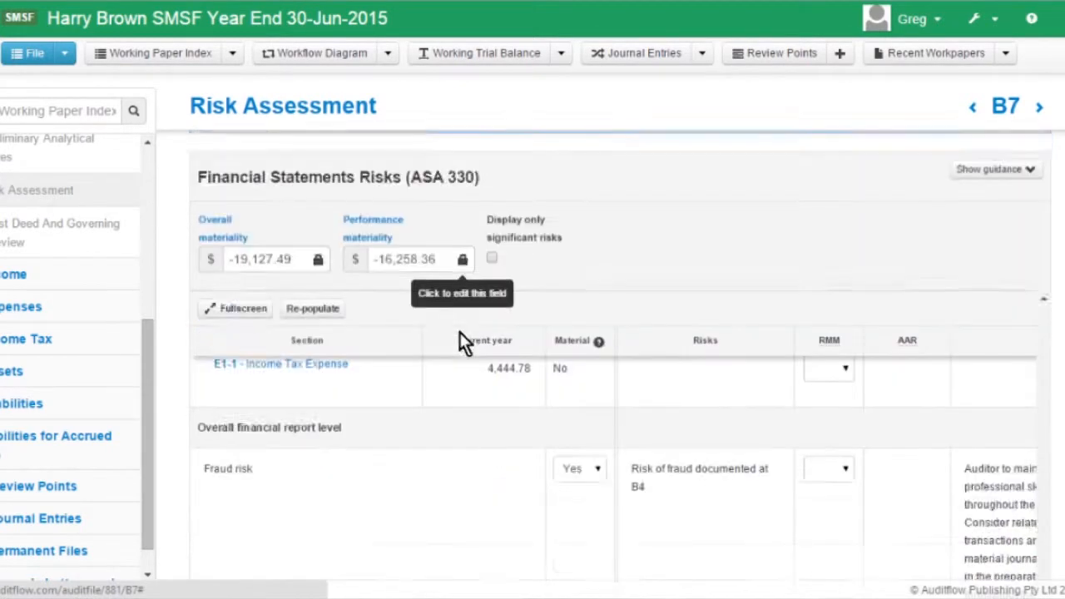
scroll(459, 329, down, 5)
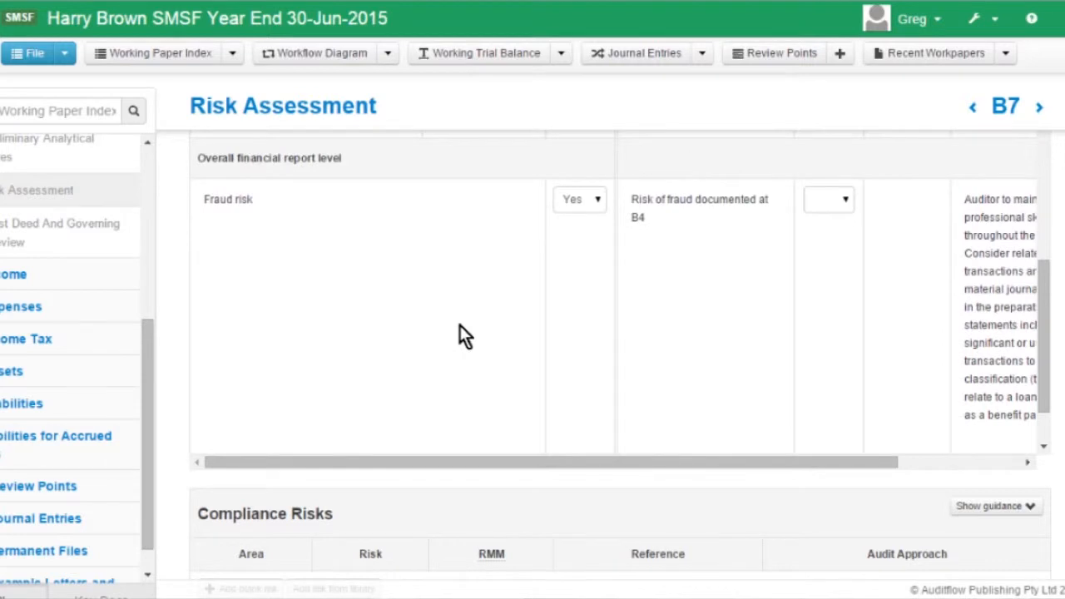
scroll(459, 325, down, 2)
scroll(356, 412, down, 4)
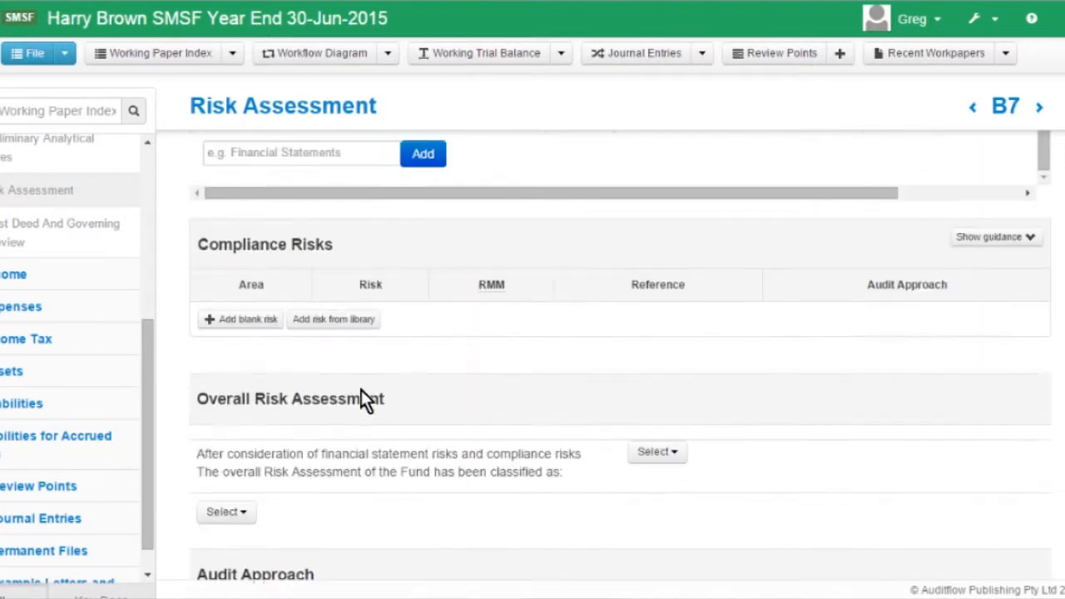
click(674, 455)
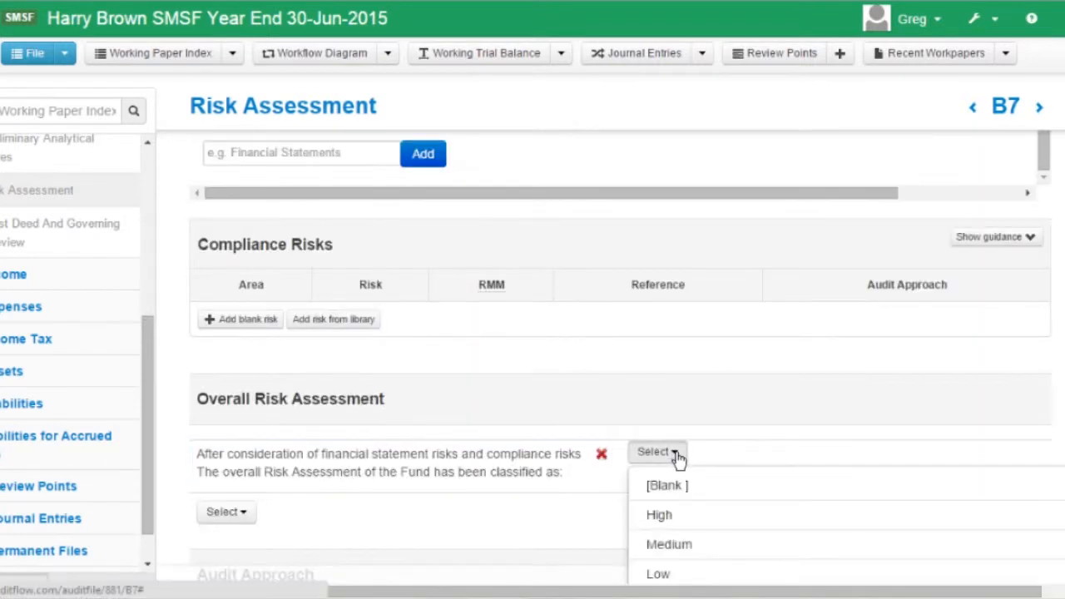
click(666, 574)
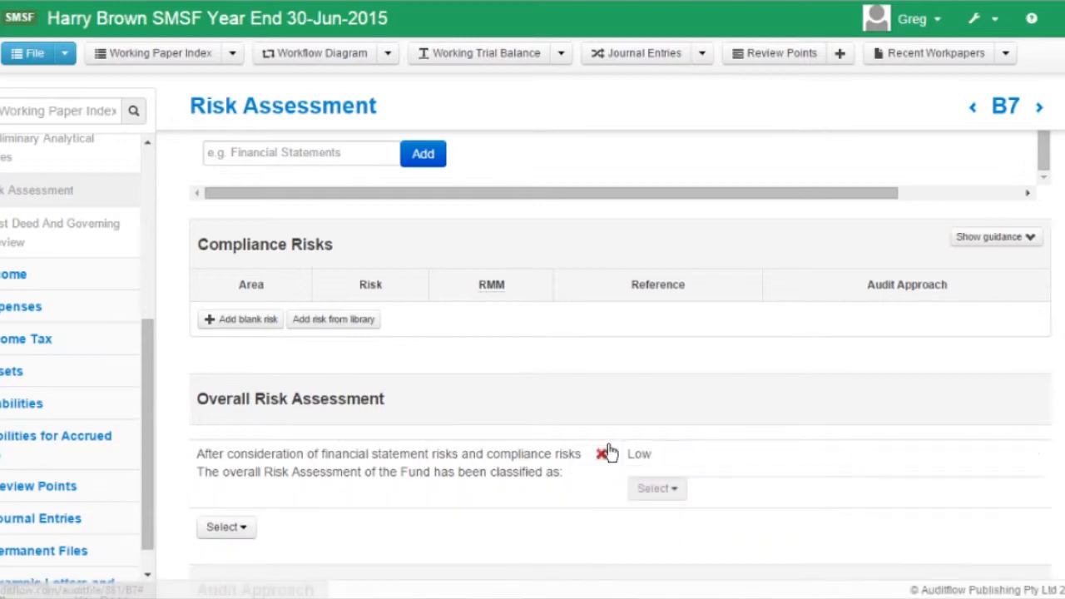
- Check the Compliance Risks library in B7, close it without choosing a risk, and add a blank compliance risk
scroll(602, 413, down, 2)
scroll(599, 405, down, 2)
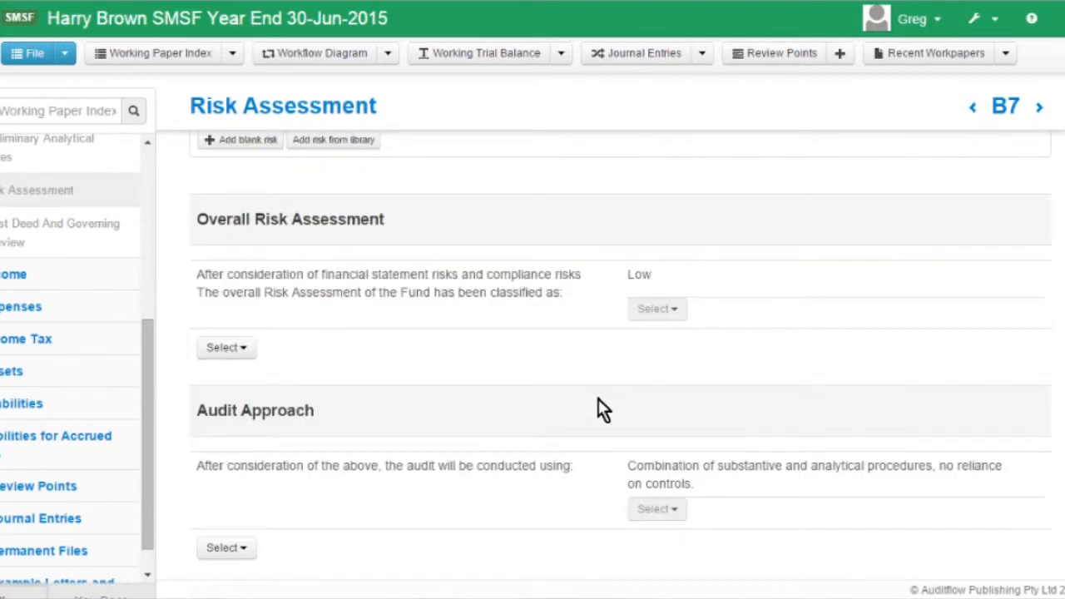
scroll(600, 390, up, 6)
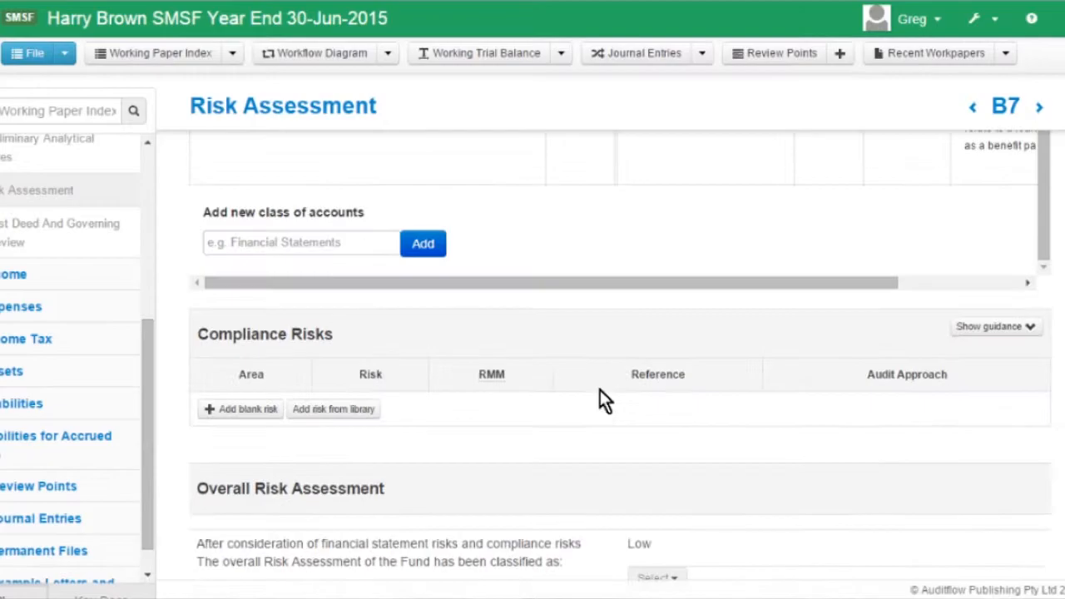
click(342, 411)
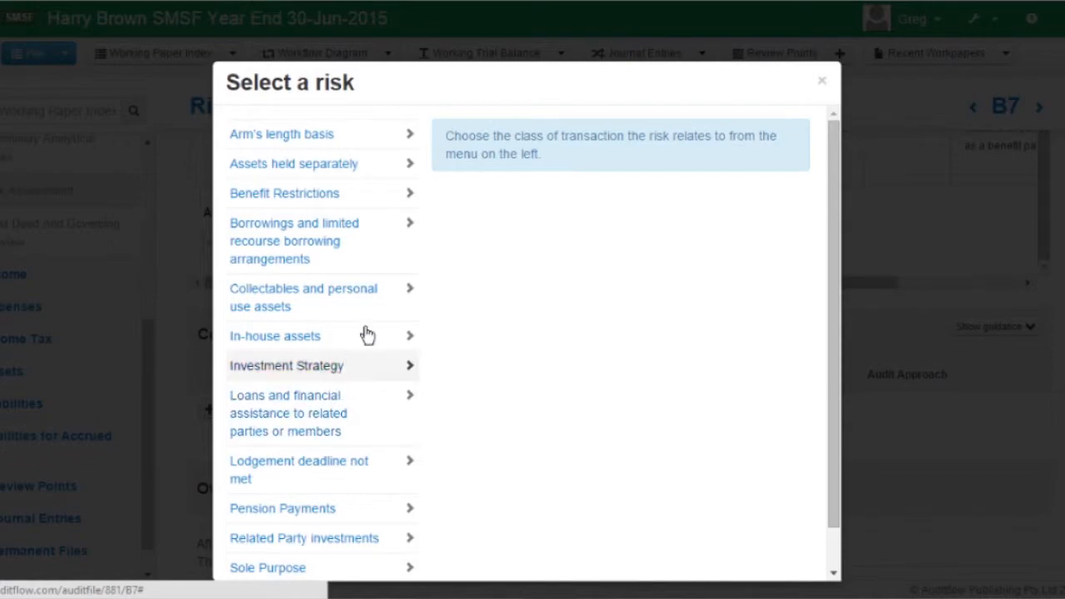
click(823, 83)
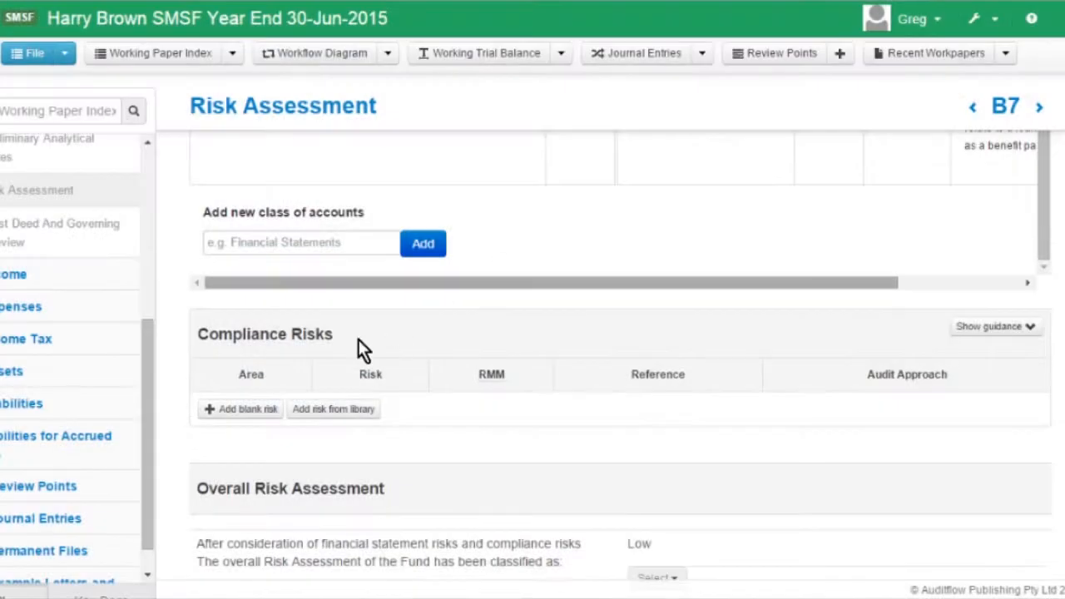
click(243, 409)
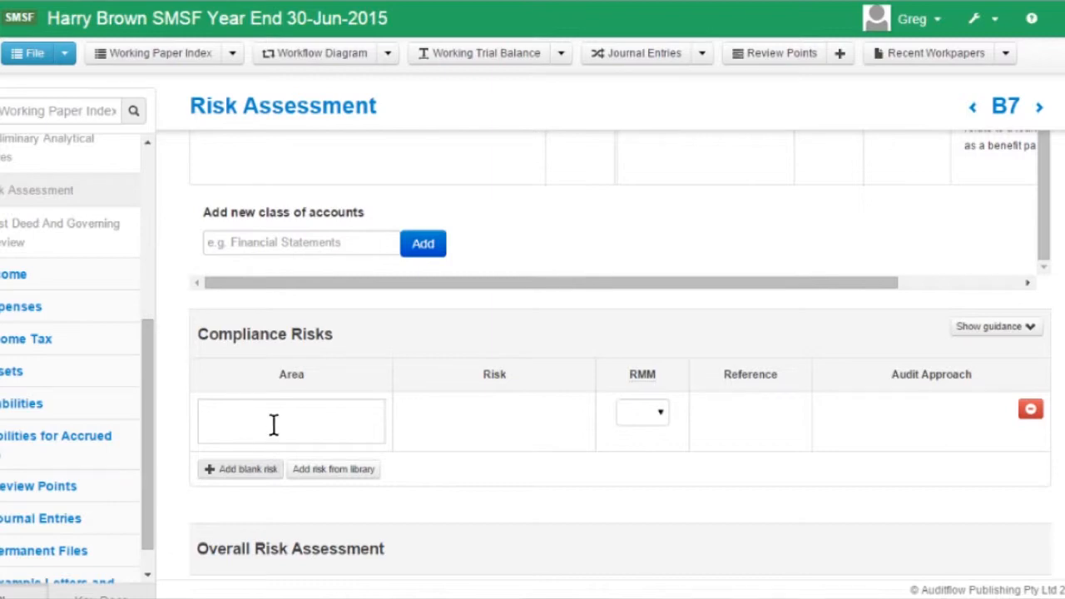
- Review the Audit Approach, Audit Sampling and Control Risk sections of B7 and the Shares in Listed Companies entry under Financial Statements Risks
scroll(274, 420, down, 3)
scroll(282, 407, down, 3)
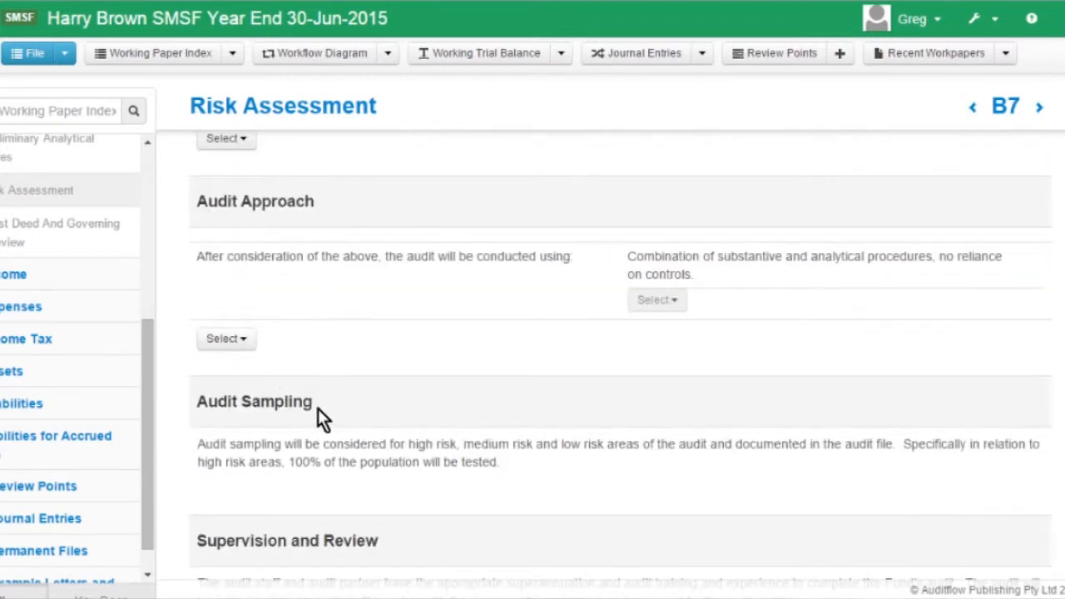
scroll(324, 400, down, 2)
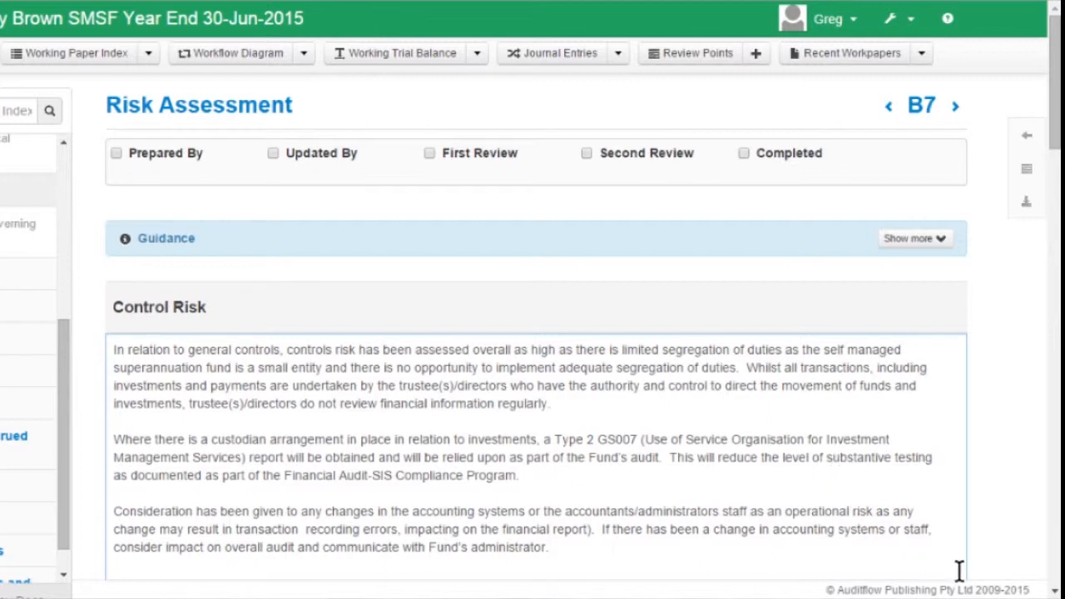
scroll(1053, 591, down, 5)
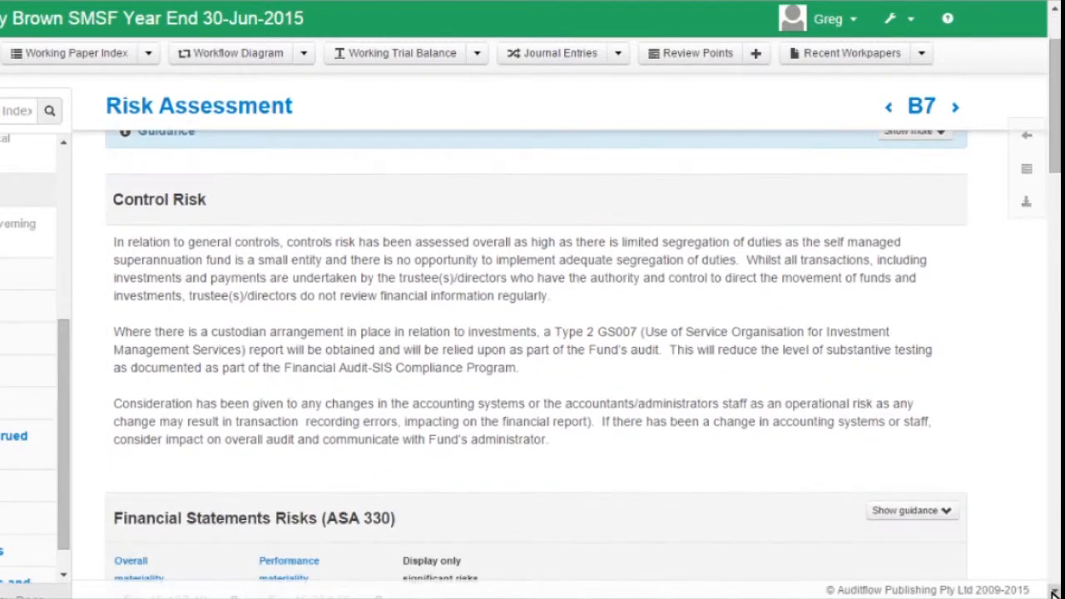
scroll(1053, 592, down, 7)
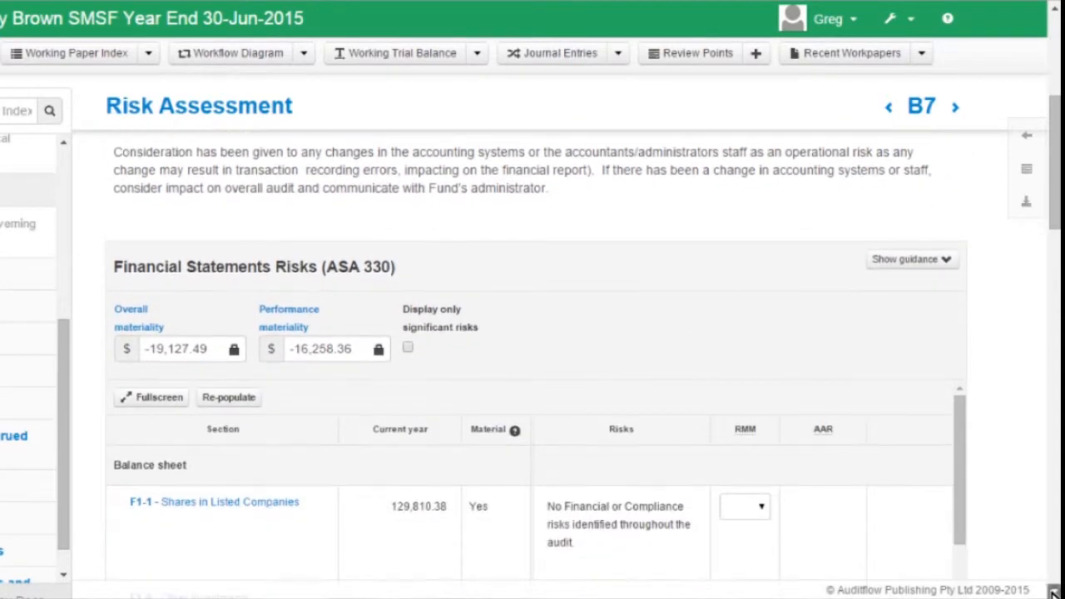
scroll(1054, 591, down, 5)
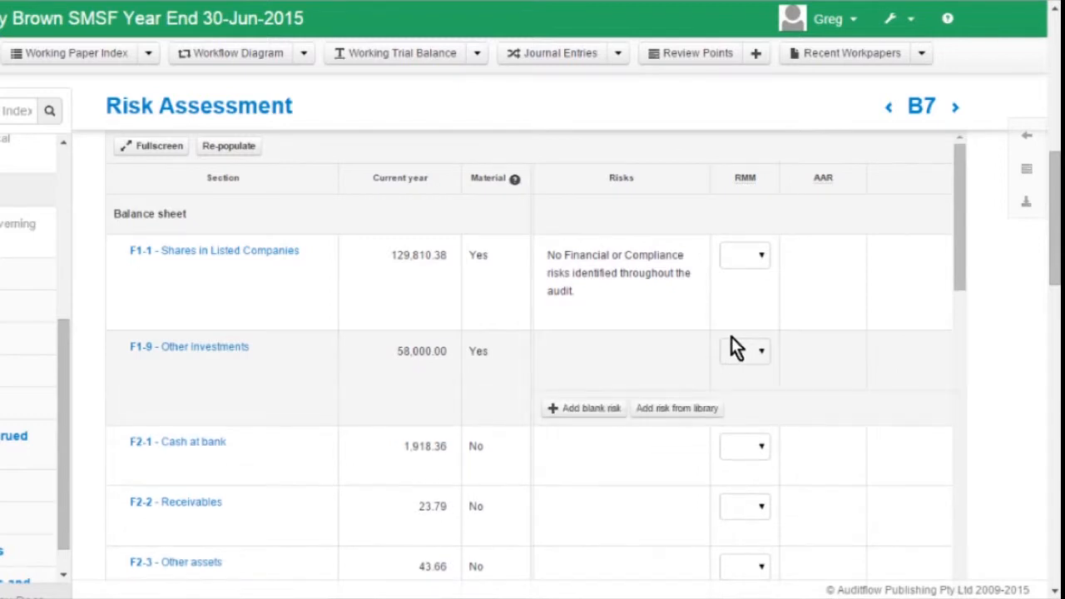
mouse_move(590, 292)
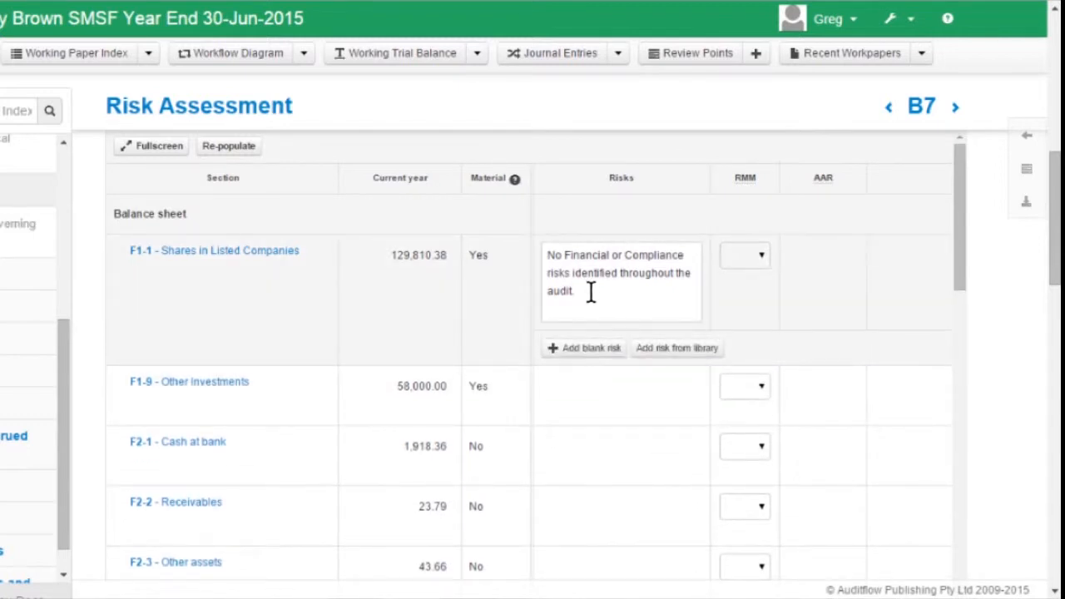